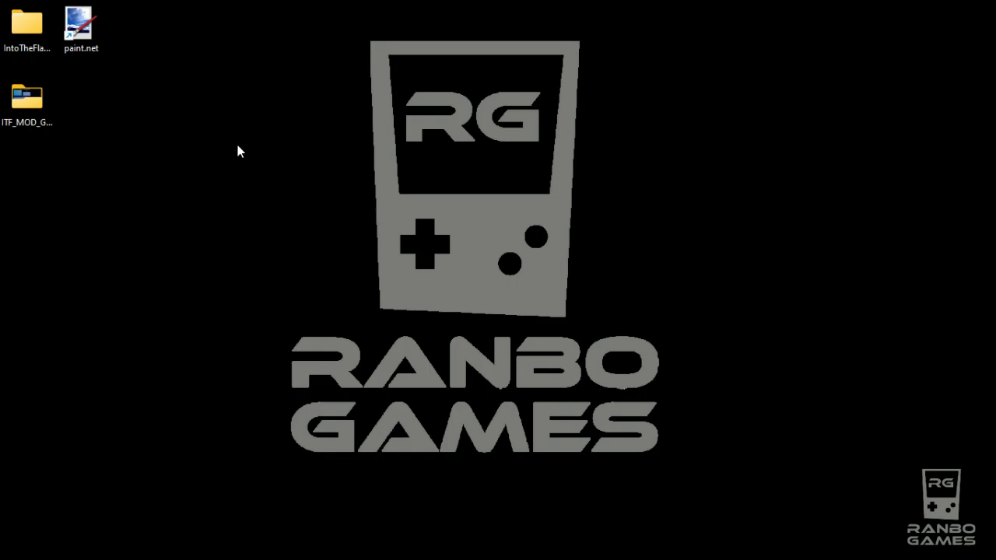
Open paint.net and look over the fire engine reference photos.
double_click(81, 34)
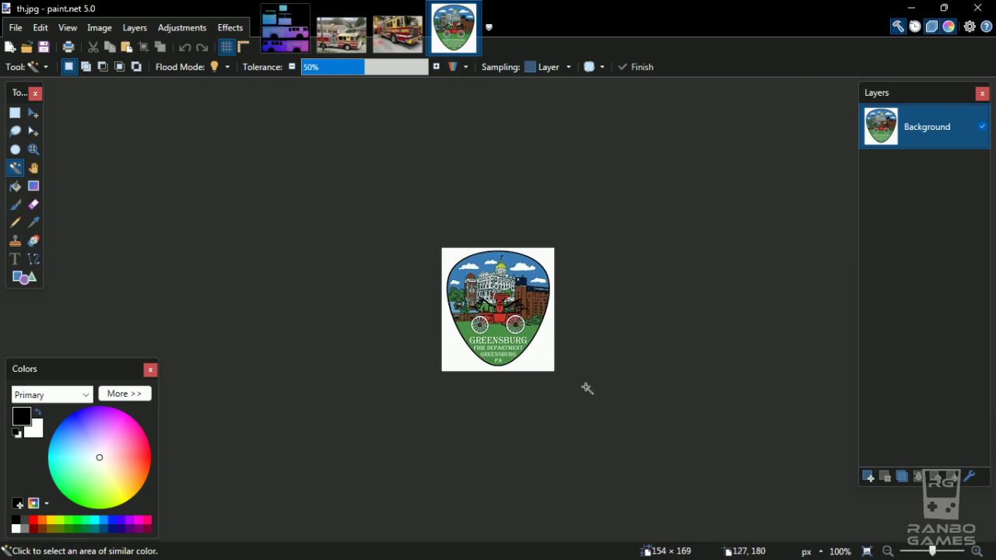
left_click(385, 41)
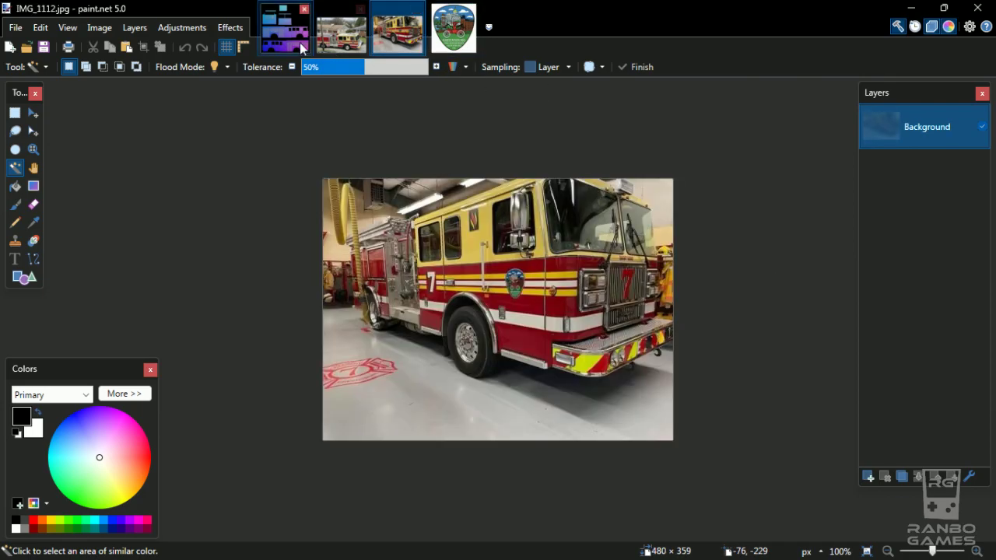
left_click(342, 32)
left_click(379, 28)
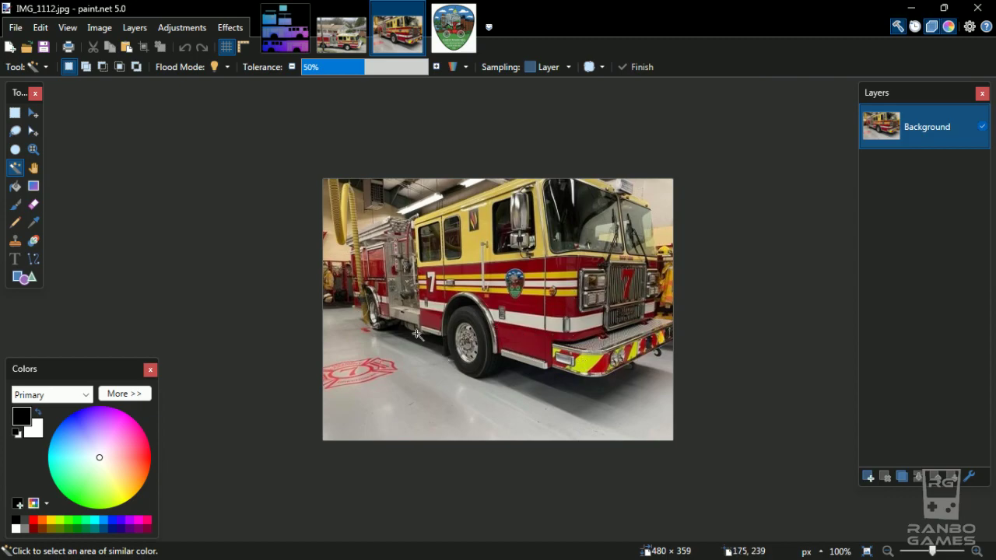
Add four new layers to the ITF_MOD_GREESNBURGH_ENGINE7.pdn template.
left_click(289, 50)
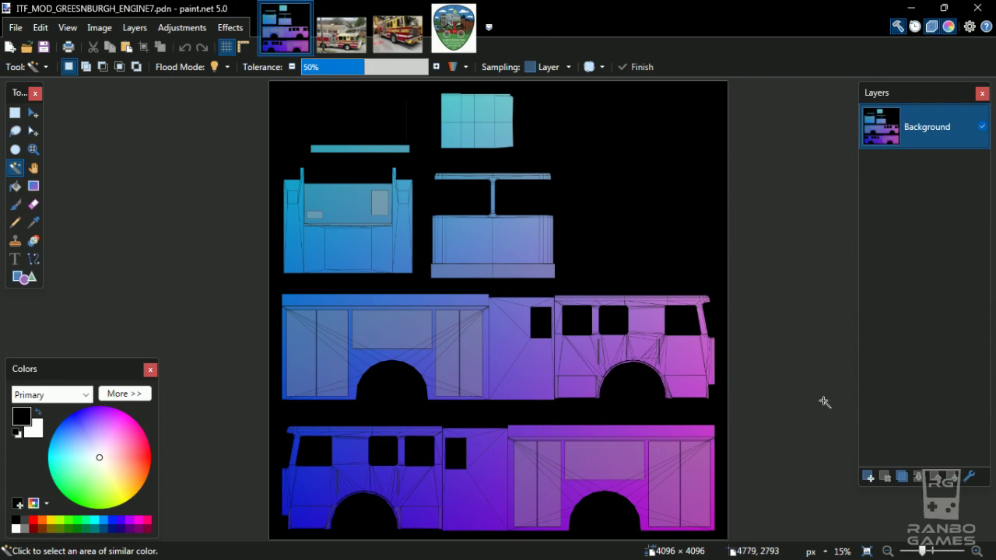
left_click(868, 477)
left_click(868, 477)
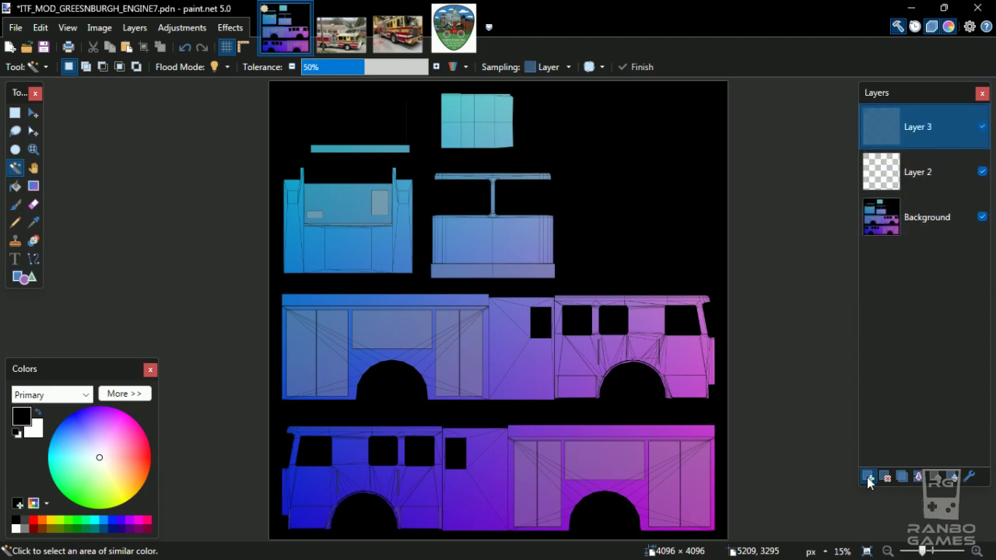
left_click(868, 477)
left_click(868, 478)
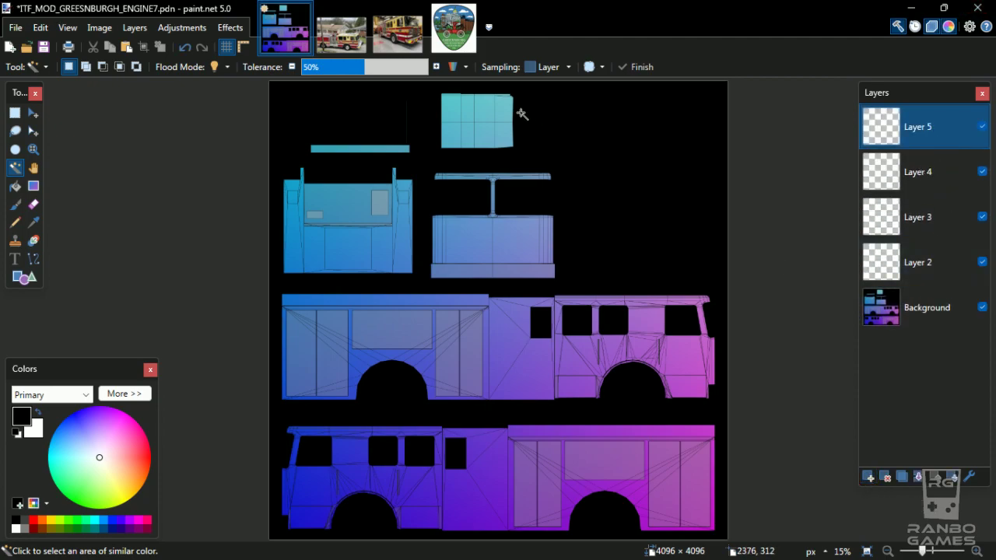
Check the cab colors in IMG_1112.jpg and rename the template's Layer 2 as CAB BOTTOM COLOR.
left_click(386, 43)
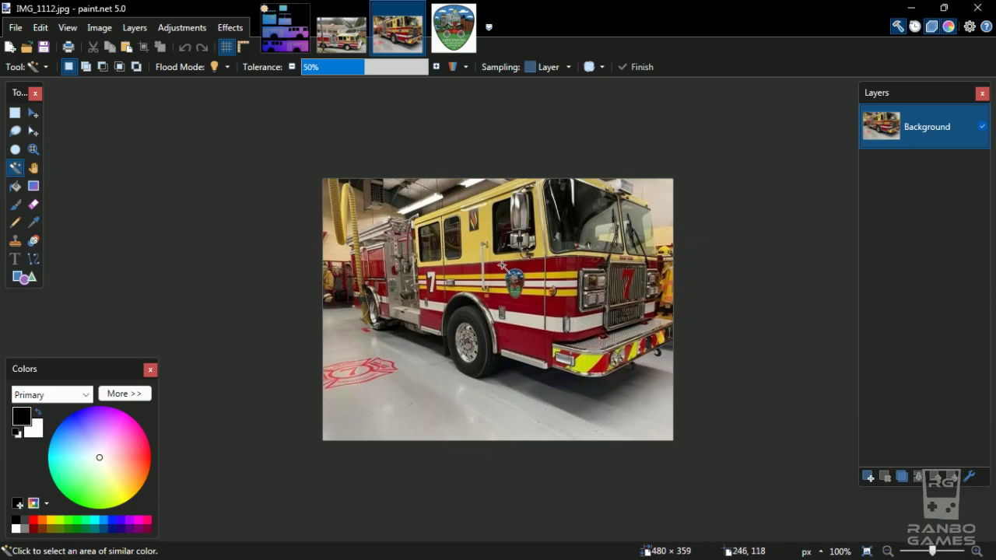
left_click(284, 42)
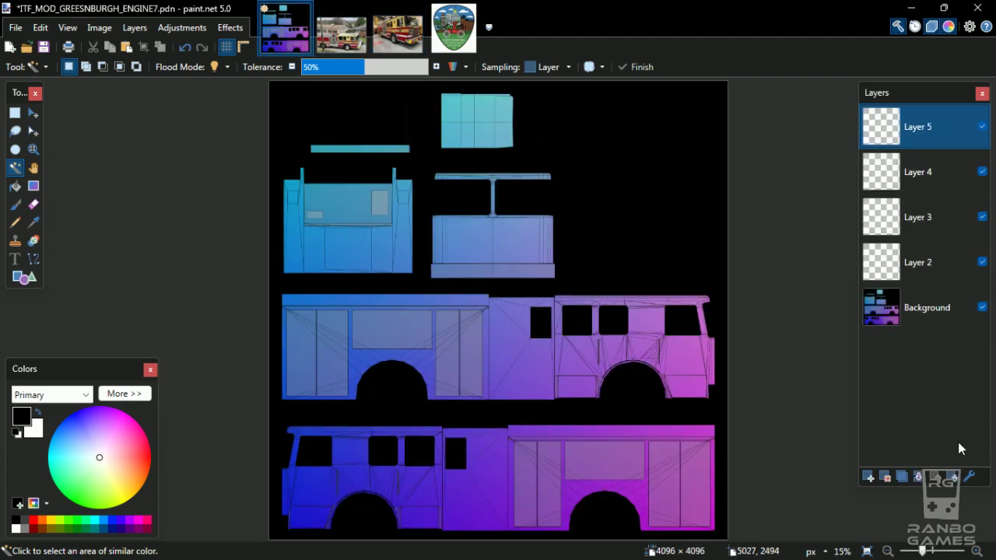
double_click(924, 266)
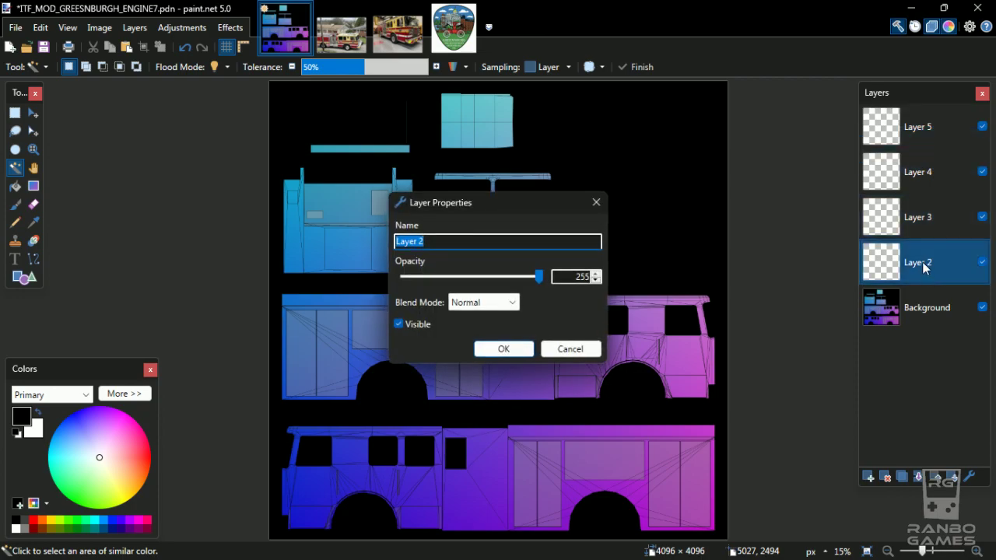
key("BackSpace")
type("CAB BOTTOM COLOR")
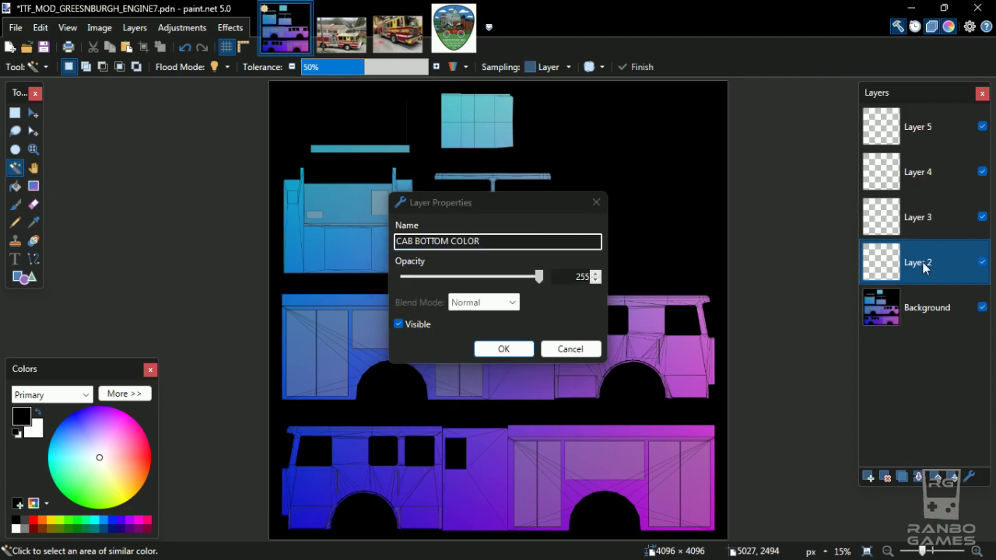
key("Return")
Rename Layer 3 as CAB TOP COLOR.
double_click(912, 207)
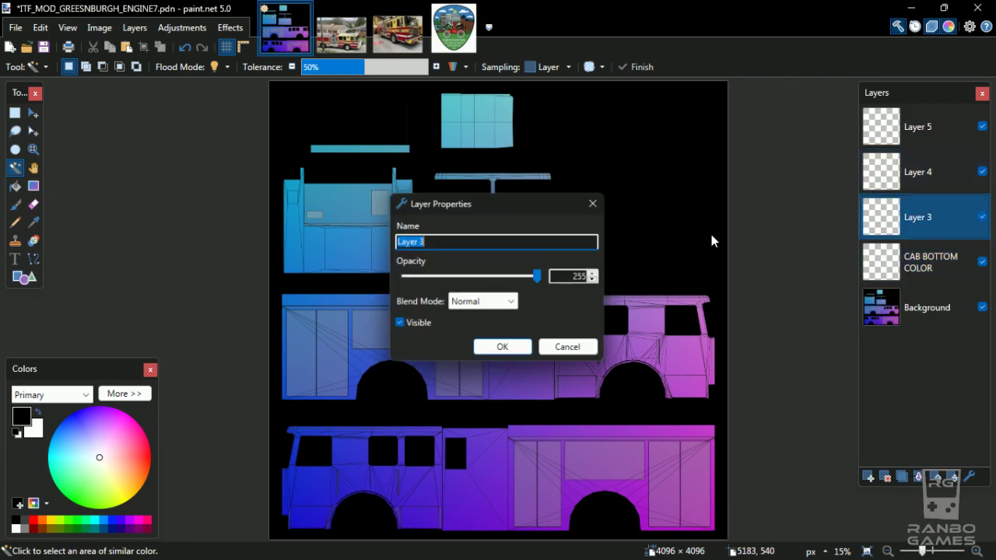
type("CASP ")
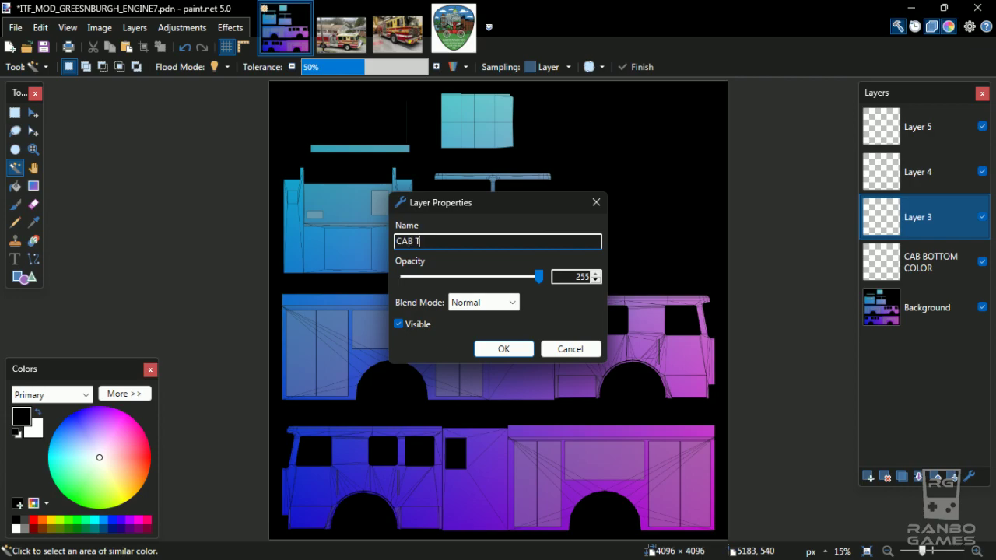
type("COLOR")
key("Return")
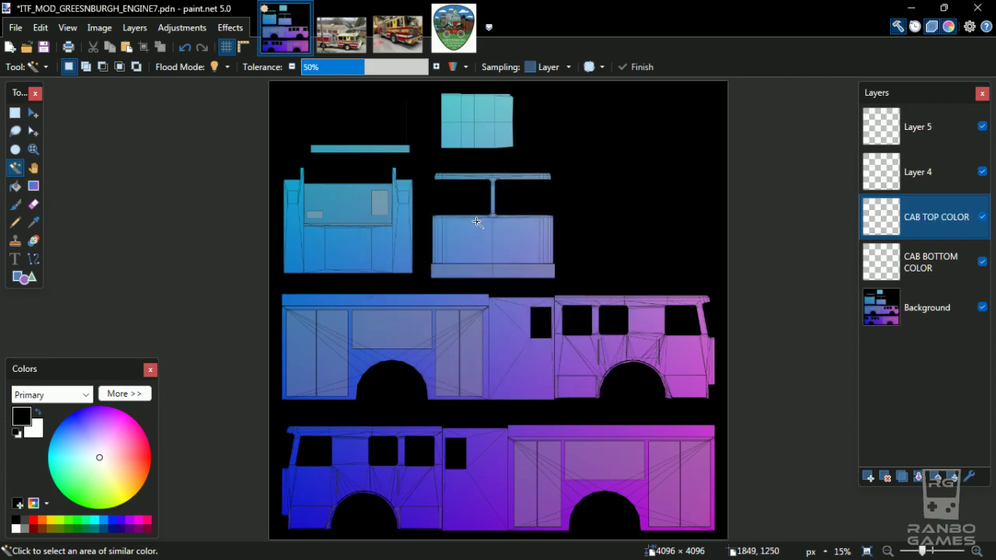
Rename Layer 4 as BODY COLOR.
double_click(918, 173)
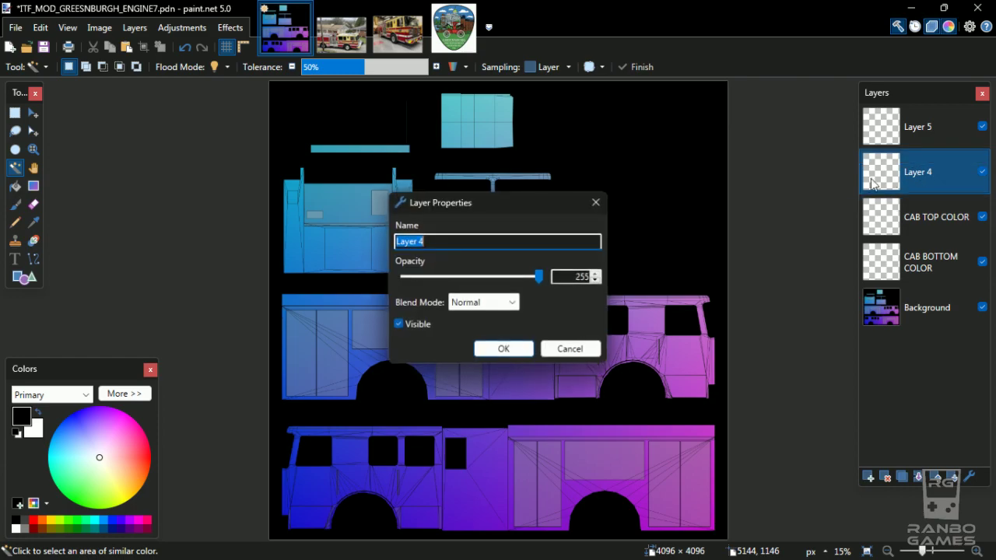
type("BVO")
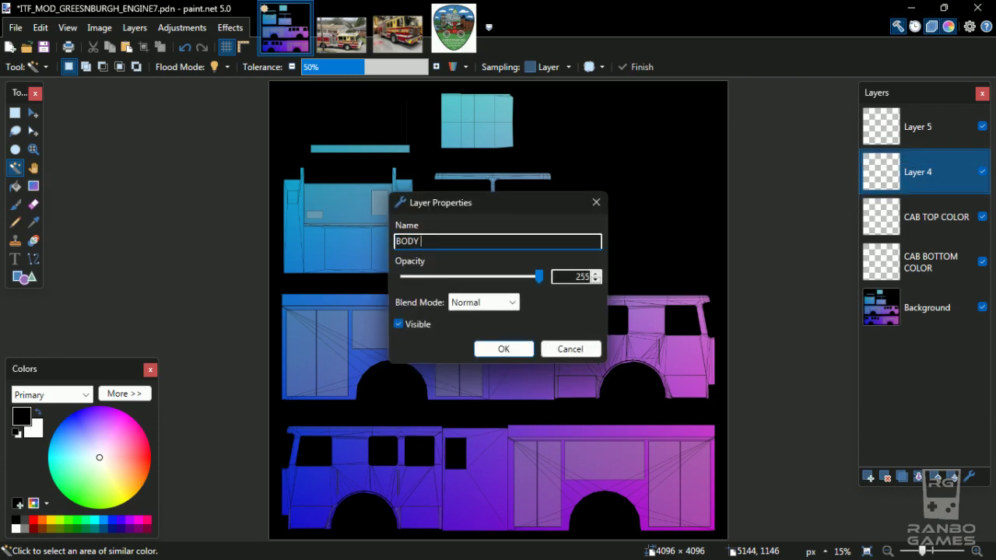
key("Return")
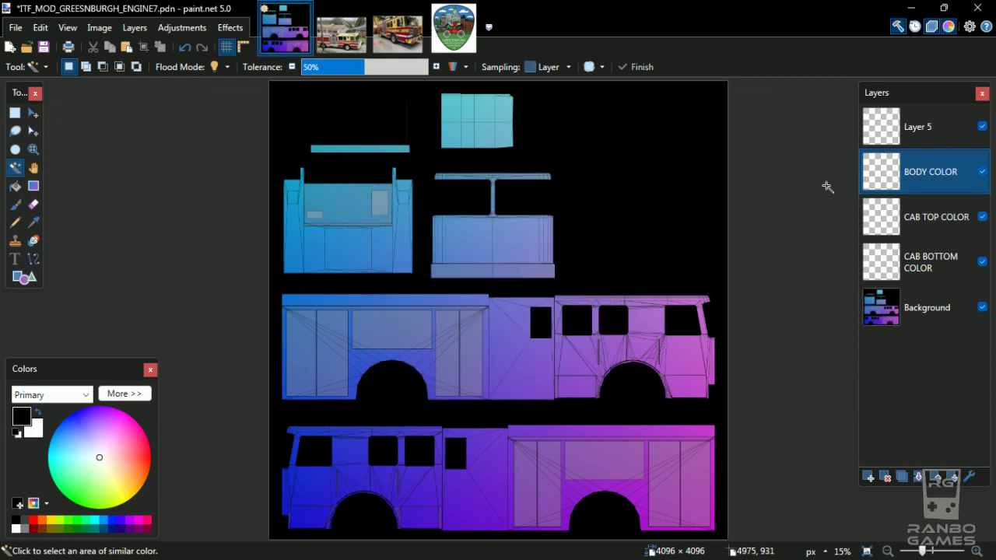
Sample the yellow of the upper cab in photo IMG_1112.jpg as the primary color with the Color Picker.
left_click(403, 31)
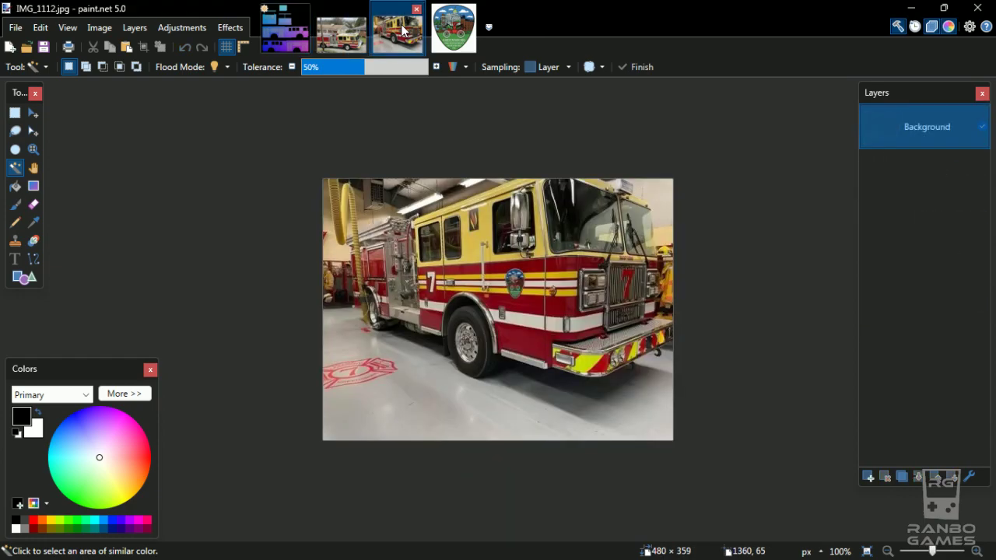
left_click(976, 552)
left_click(976, 551)
left_click(977, 551)
left_click(977, 551)
left_click_drag(641, 266, 637, 518)
left_click(32, 222)
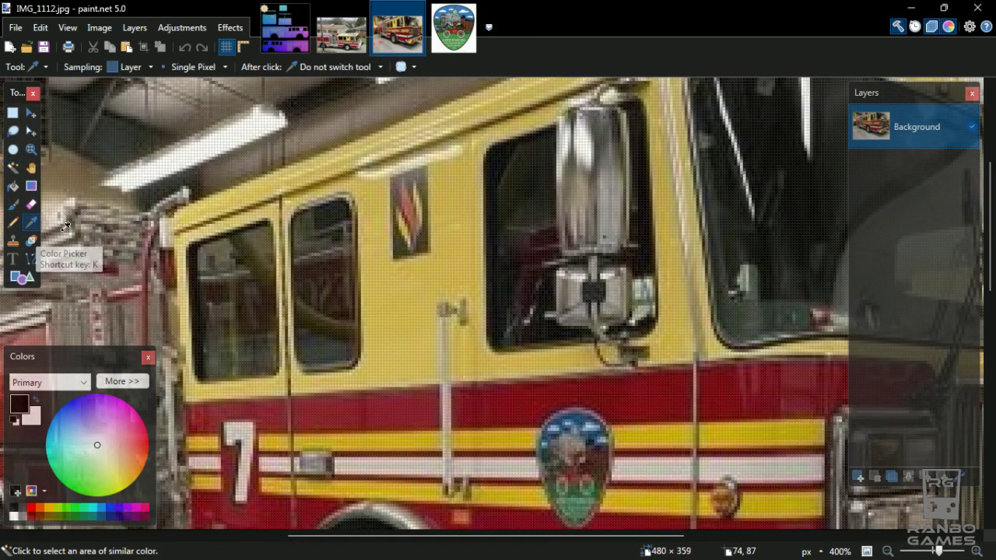
left_click(405, 315)
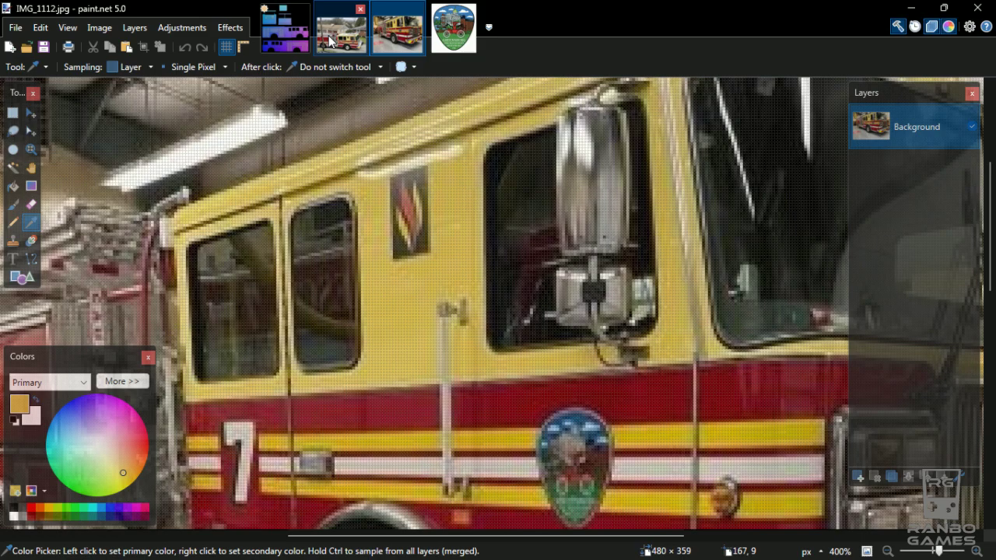
Make the template's CAB BOTTOM COLOR layer active and compare the cab with the photo IMG_1112.jpg.
left_click(269, 12)
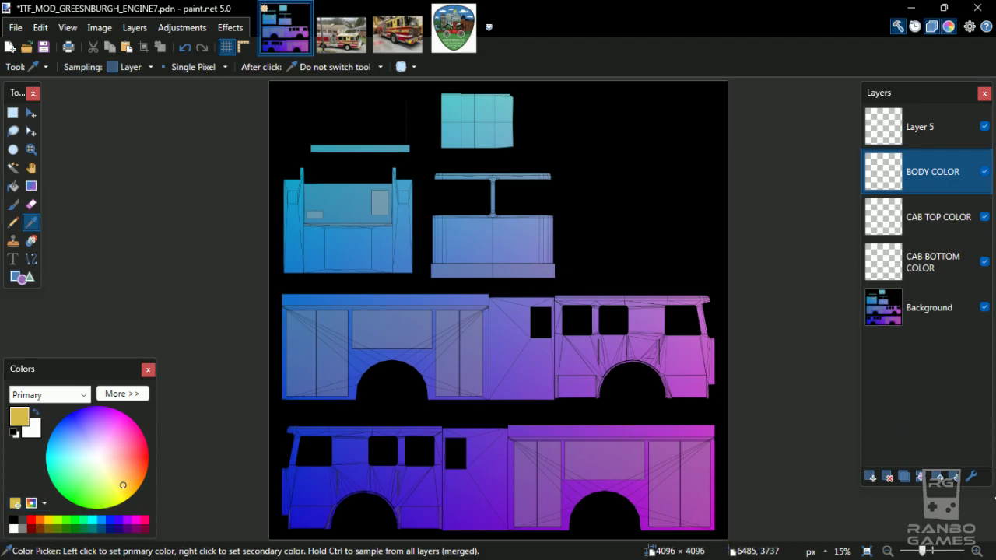
left_click(977, 551)
left_click(976, 551)
left_click_drag(734, 382, 826, 246)
left_click(909, 264)
left_click_drag(576, 341, 351, 258)
left_click(396, 29)
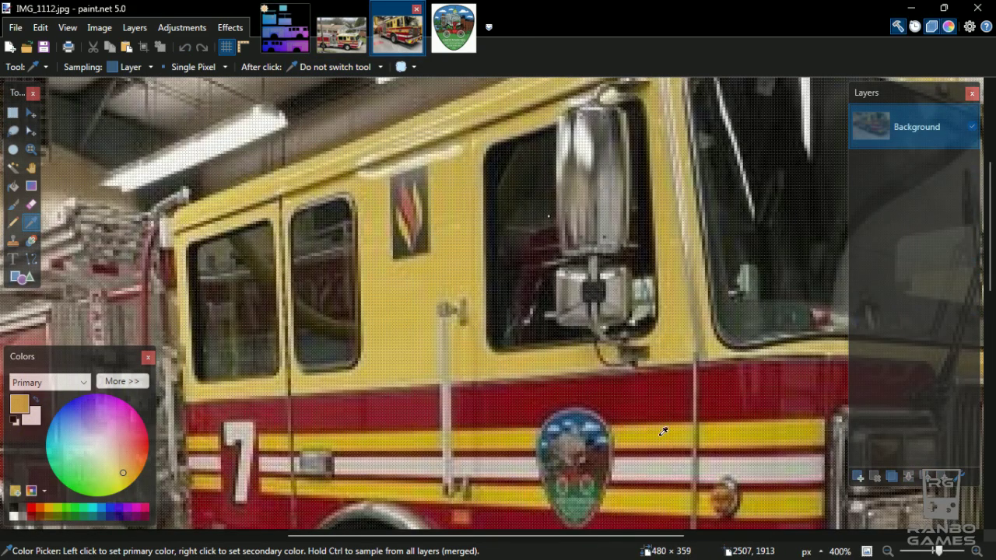
left_click(285, 29)
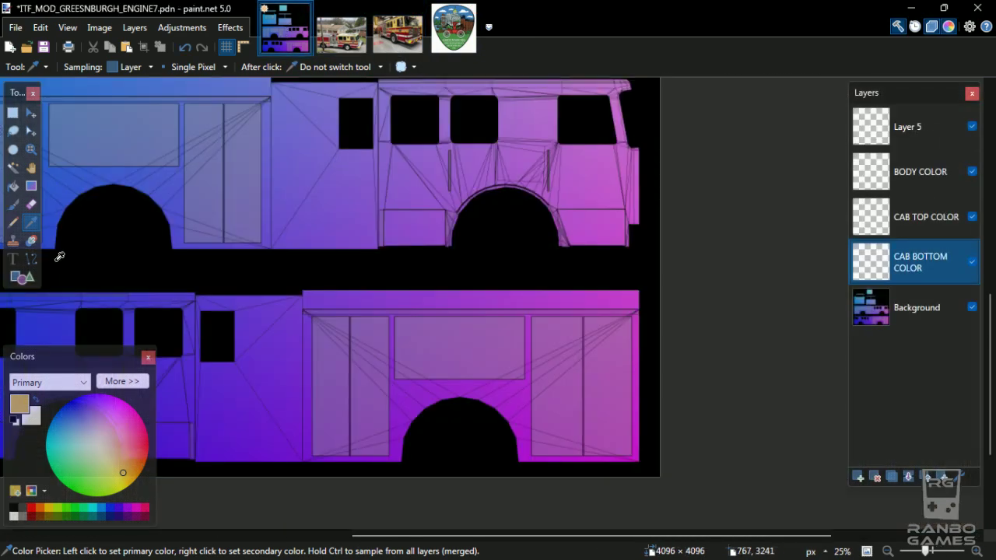
Draw a rectangular selection of about 1397 × 613 px over the lower cab below the windows in the upper side view.
left_click(13, 112)
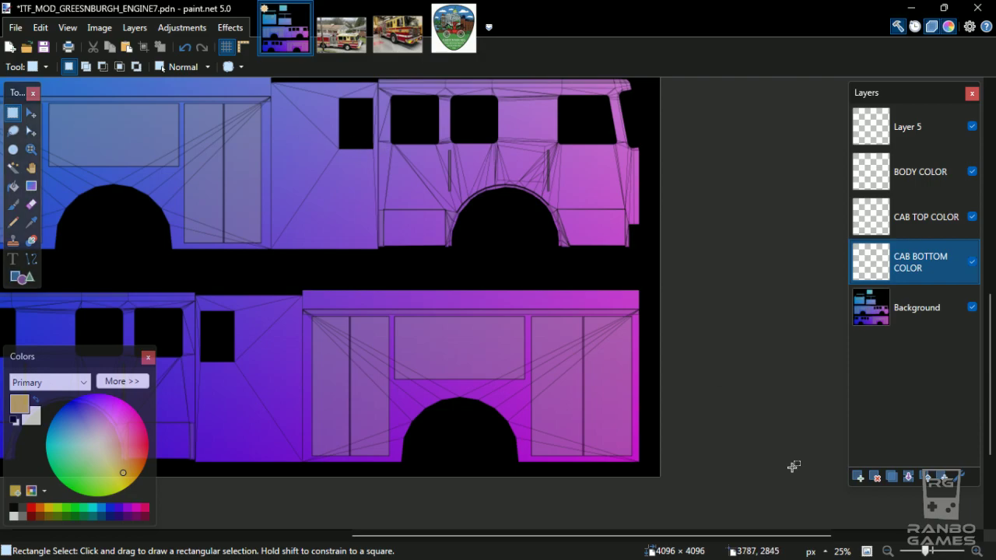
left_click(976, 551)
left_click(976, 551)
left_click(976, 551)
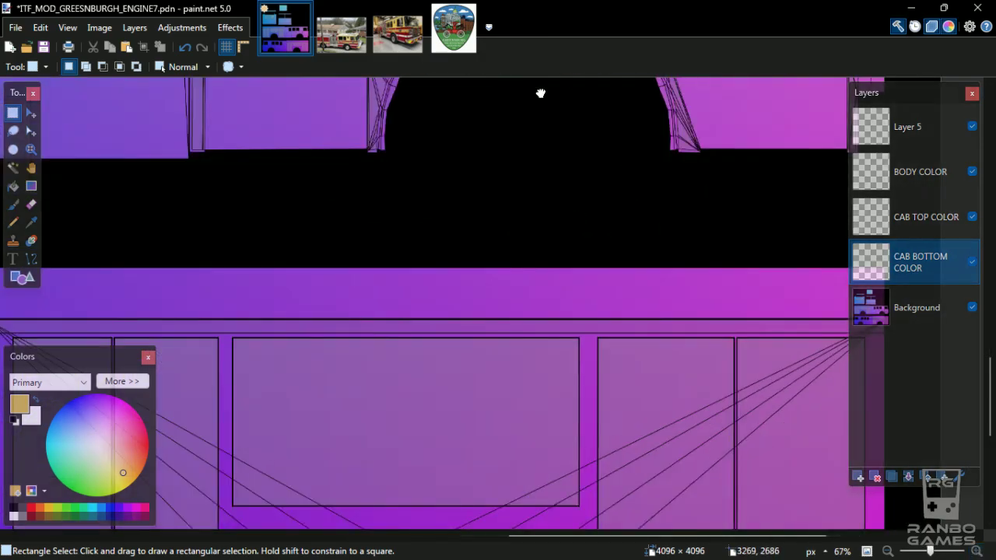
left_click_drag(540, 93, 340, 382)
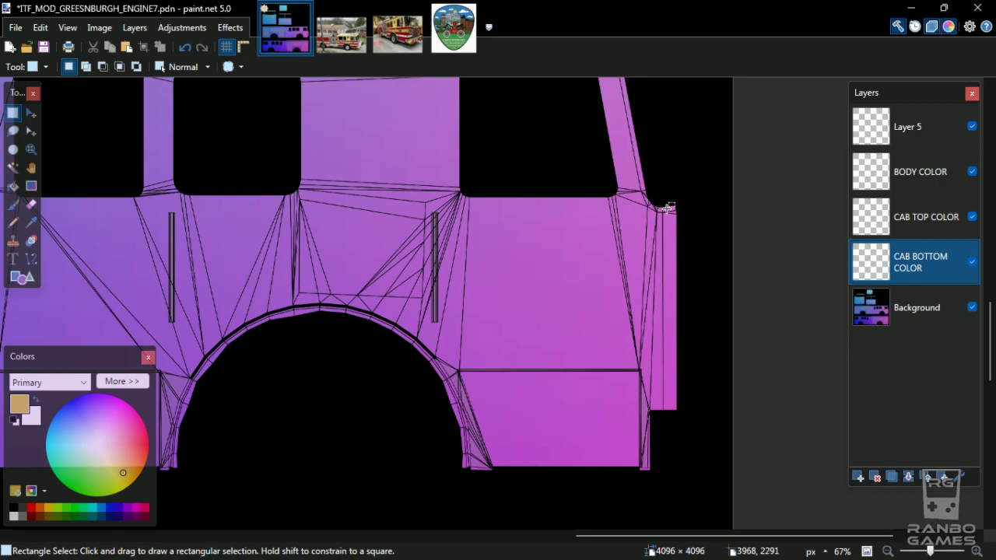
left_click_drag(661, 210, 549, 510)
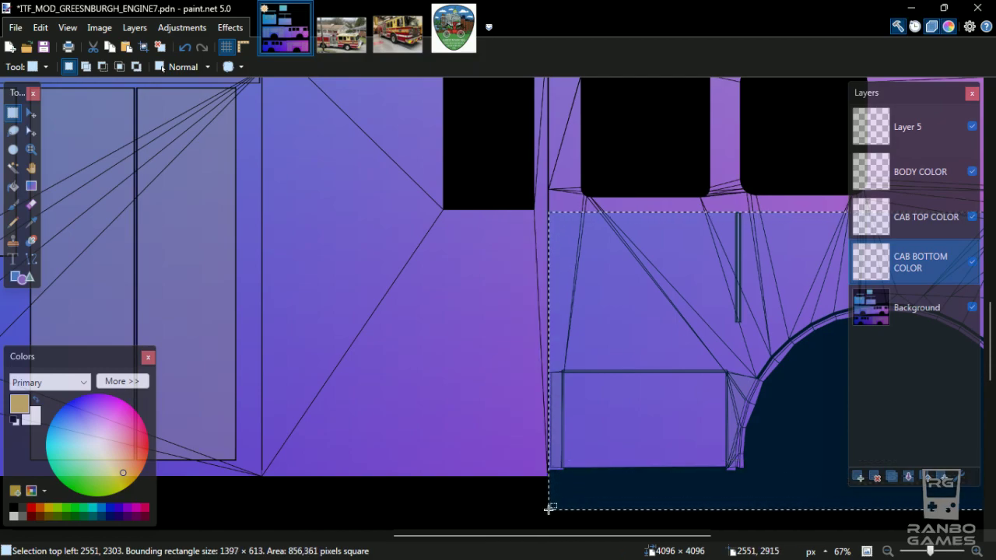
Widen the selection to about 1434 px so it reaches past the front edge of the cab.
left_click_drag(744, 422, 22, 431)
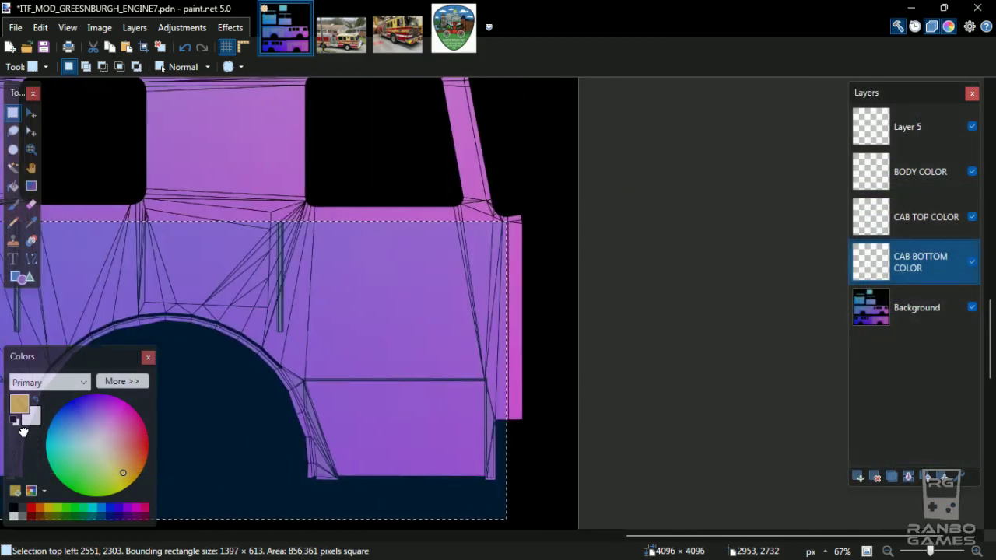
left_click(31, 131)
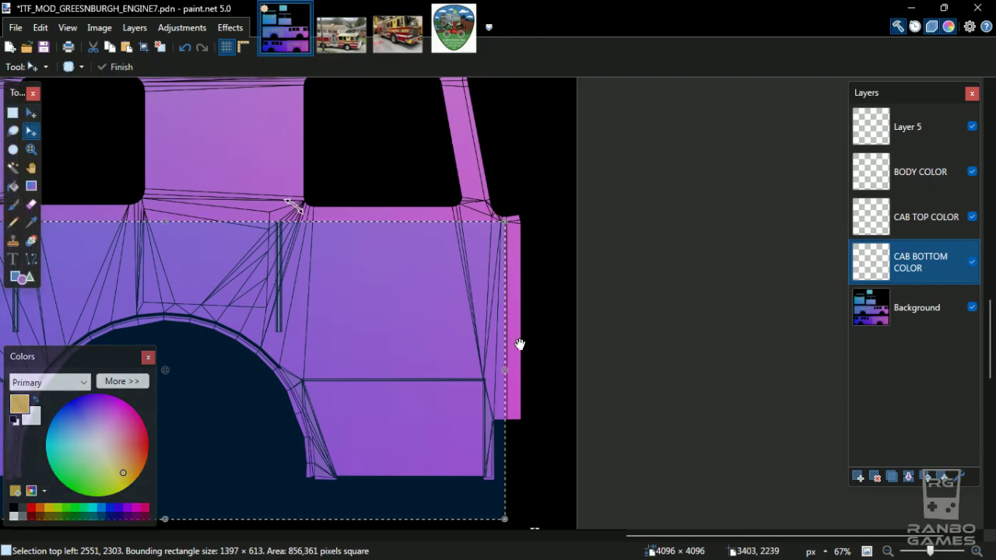
left_click_drag(507, 377, 524, 378)
scroll(228, 382, "left", 3)
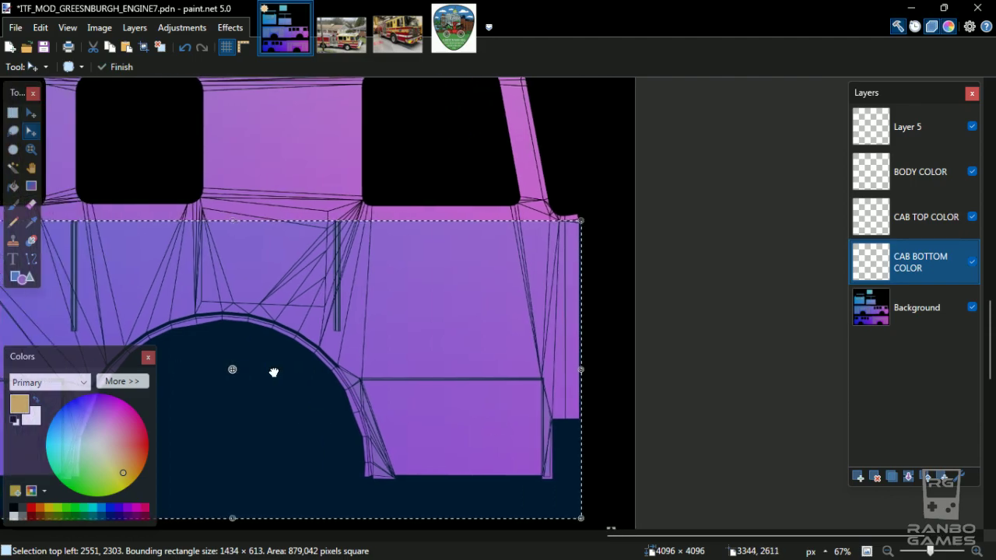
Set the secondary color to dark red and fill the lower cab selection with it using the Paint Bucket.
left_click(15, 190)
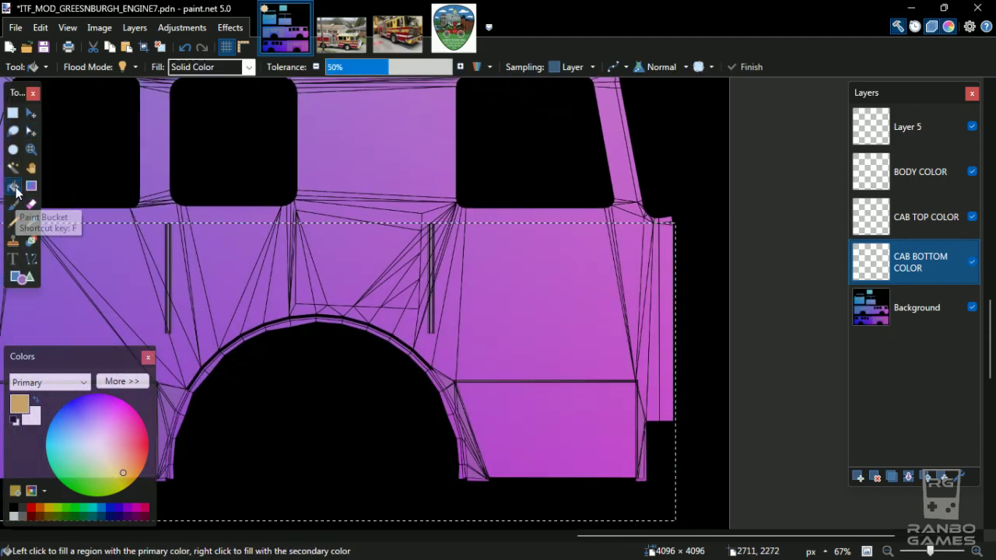
right_click(31, 516)
right_click(263, 291)
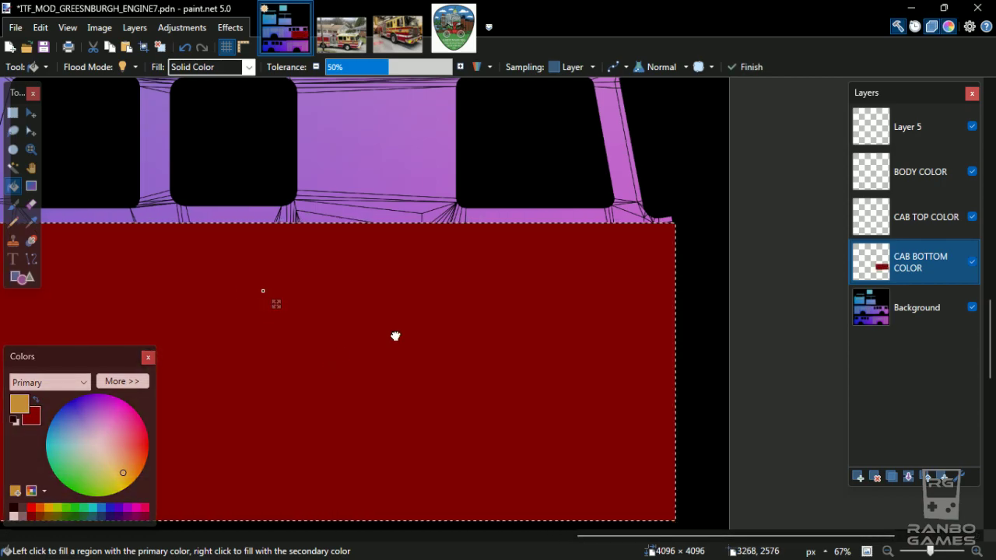
Place a copy of the dark red block over the lower cab in the other side view.
left_click_drag(396, 336, 555, 276)
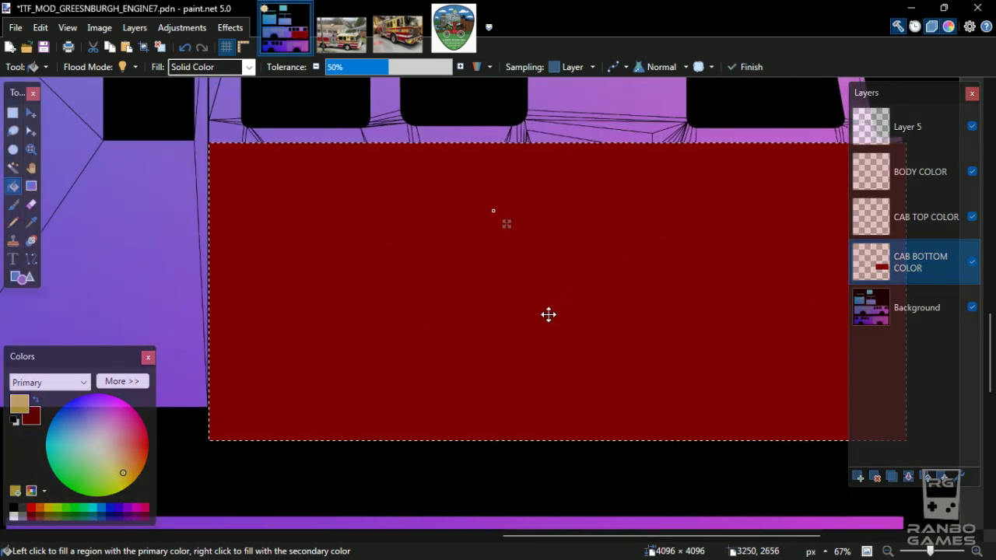
key("m")
left_click_drag(638, 256, 0, 470)
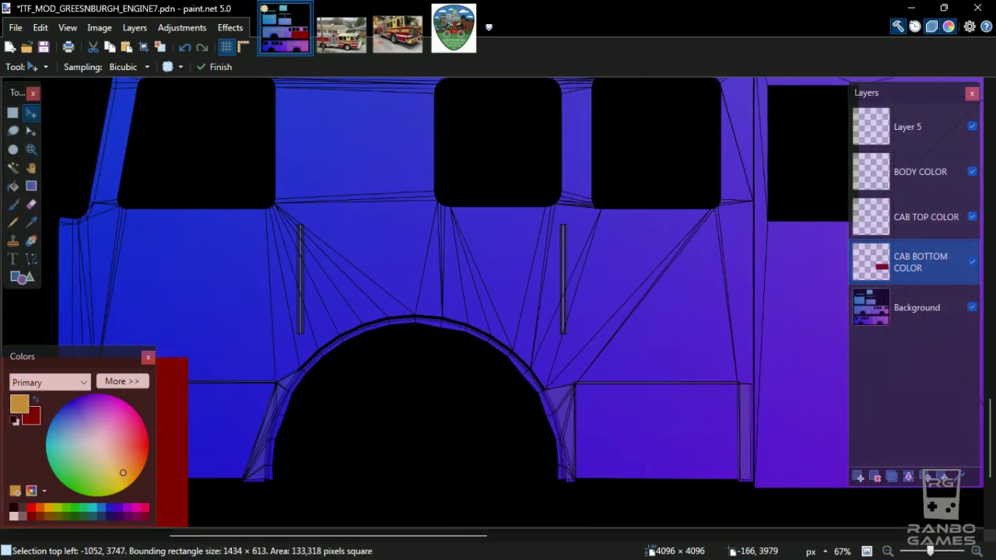
left_click_drag(179, 554, 456, 339)
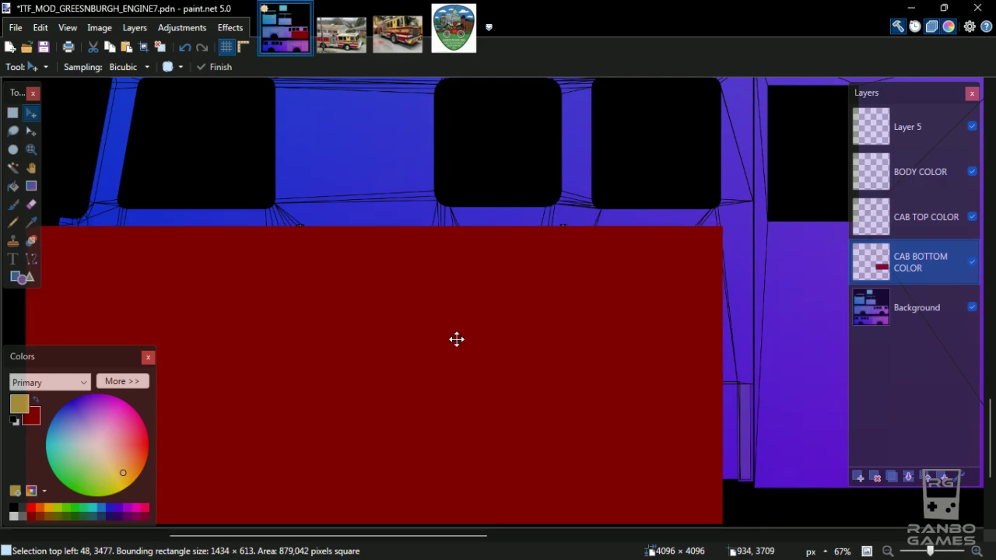
Align the copied red block with the cab's rear edge and just below the windows, with its top-left corner at 111, 3474.
left_click_drag(674, 347, 705, 350)
key("Up")
key("Up")
key("Up")
key("Up")
key("Up")
key("Up")
key("Up")
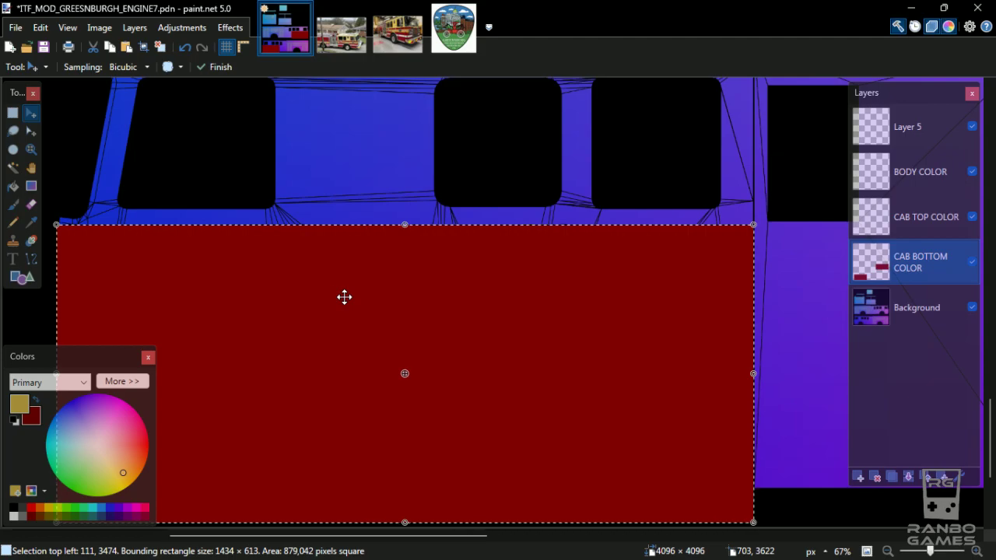
On the CAB TOP COLOR layer, move the 1434 × 613 px selection up over the cab windows and fill it with gold.
left_click(953, 215)
left_click_drag(662, 279, 556, 211)
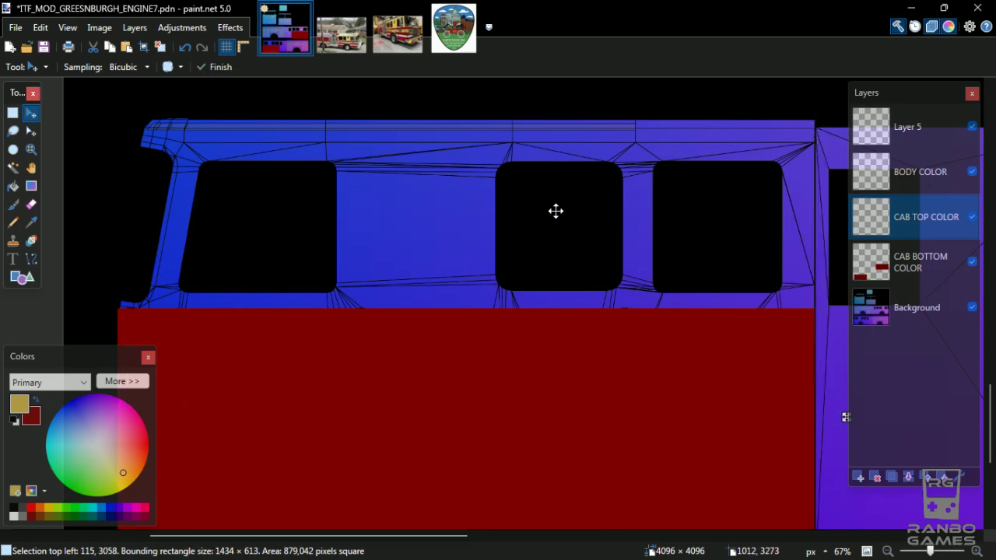
key("f")
left_click(549, 206)
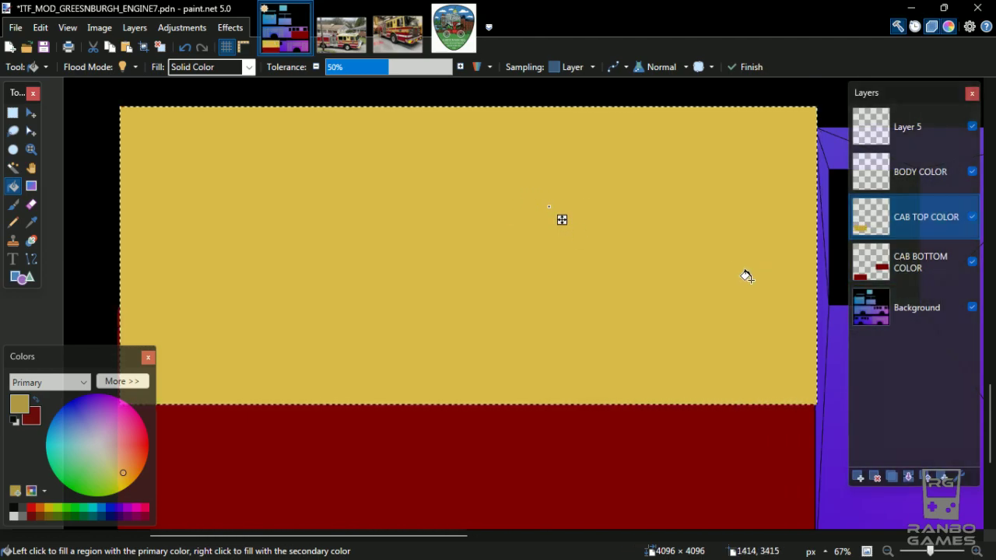
Place a copy of the gold block over the upper cab in the other side view, with its top-left corner at 2551, 1794.
left_click_drag(457, 309, 368, 317)
left_click_drag(692, 311, 224, 365)
left_click_drag(732, 140, 166, 318)
left_click_drag(477, 285, 182, 506)
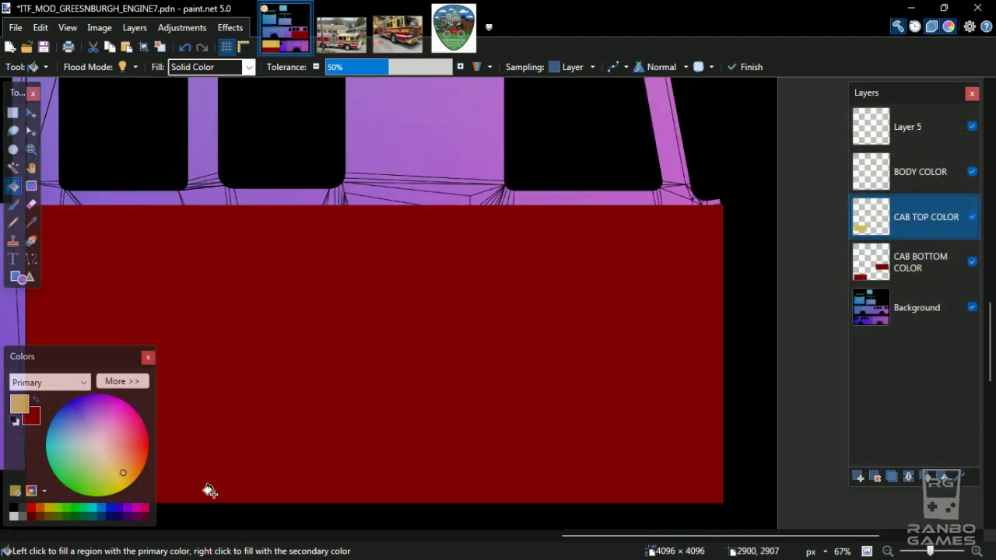
key("ctrl+v")
left_click_drag(315, 429, 342, 486)
left_click_drag(362, 282, 682, 136)
left_click_drag(549, 366, 506, 366)
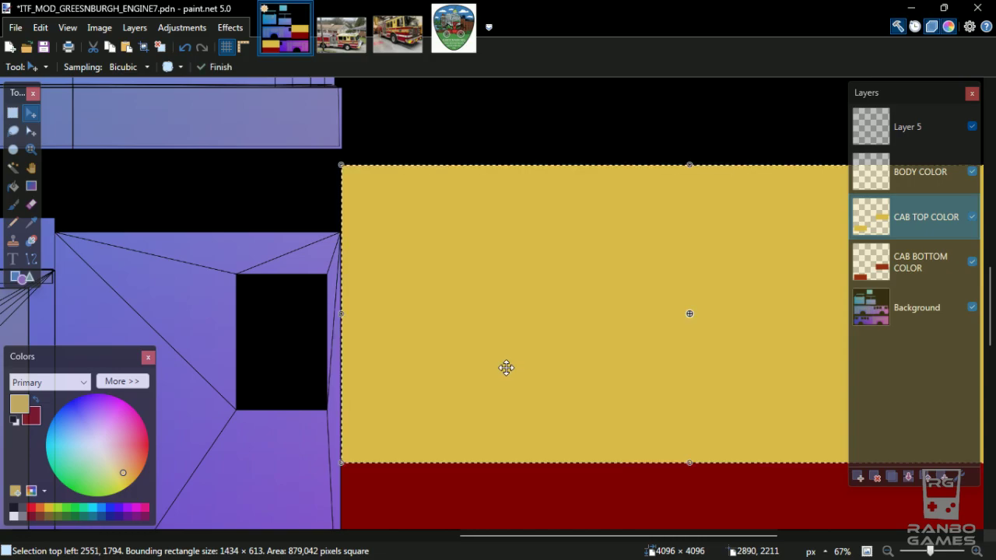
Move the CAB TOP COLOR layer below CAB BOTTOM COLOR so the dark red overlaps the gold.
left_click_drag(911, 216, 890, 275)
left_click_drag(537, 408, 463, 282)
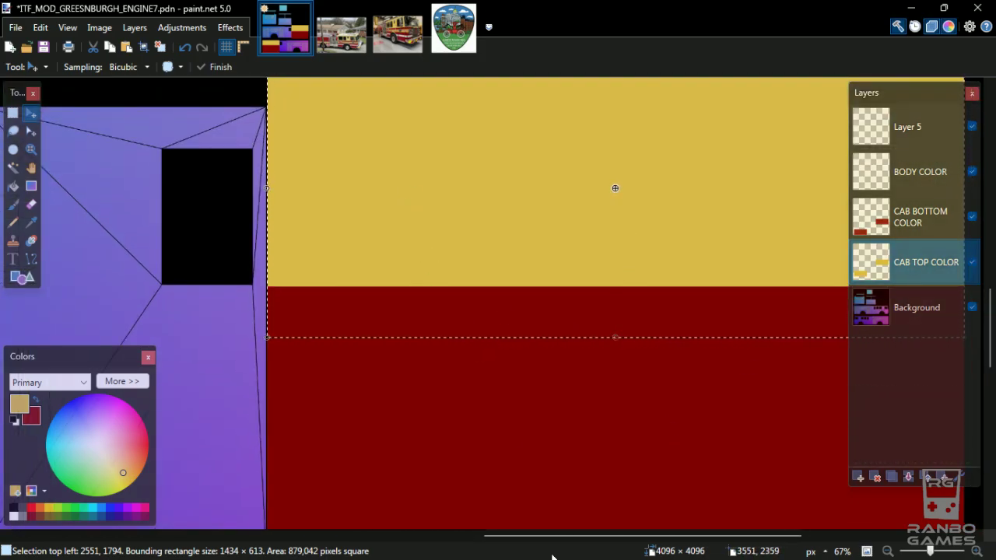
scroll(456, 303, "left", 5)
scroll(544, 305, "down", 1)
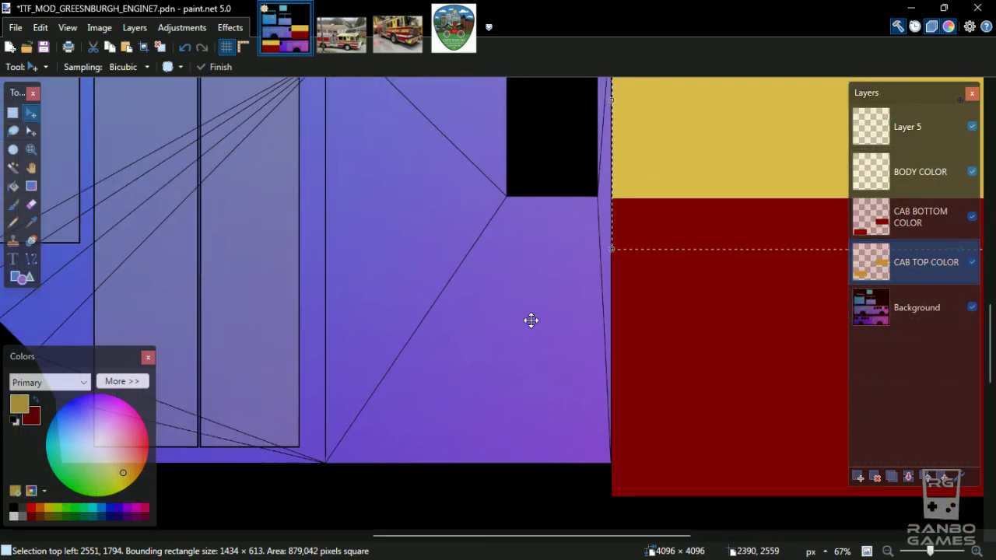
scroll(560, 347, "left", 2)
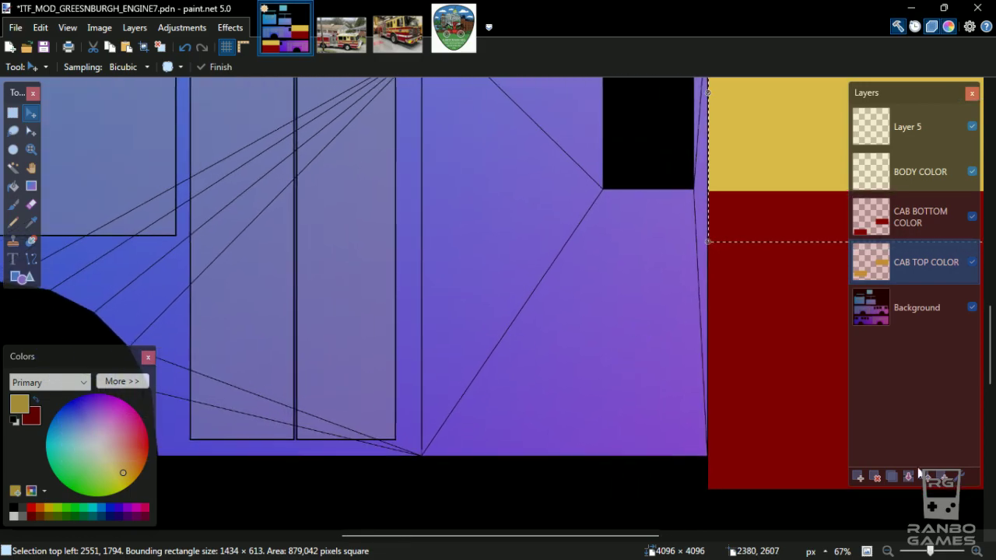
left_click(888, 551)
left_click(888, 551)
left_click(888, 551)
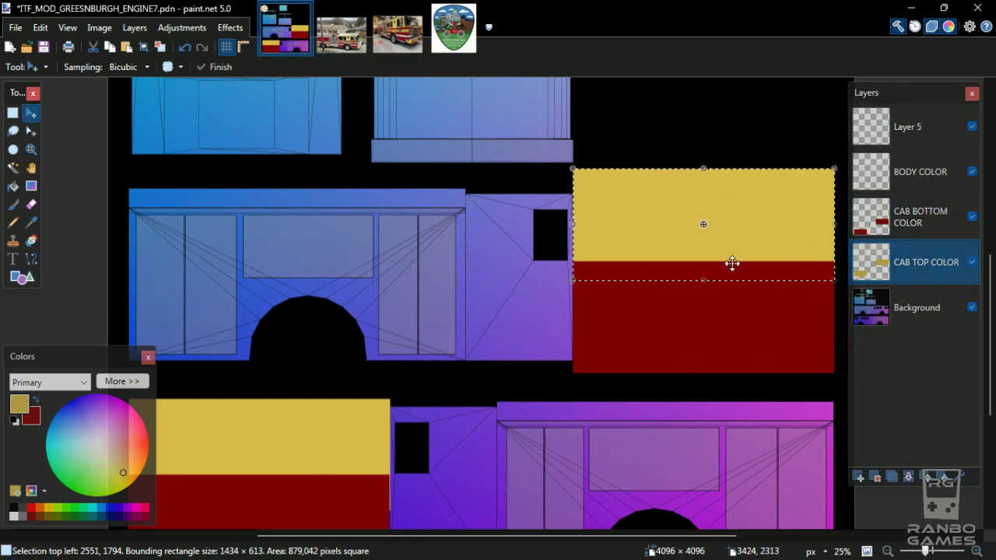
On the BODY COLOR layer, select about 2468 × 1067 px around the body side up to the cab's edge and fill it dark red.
left_click(976, 551)
left_click(976, 551)
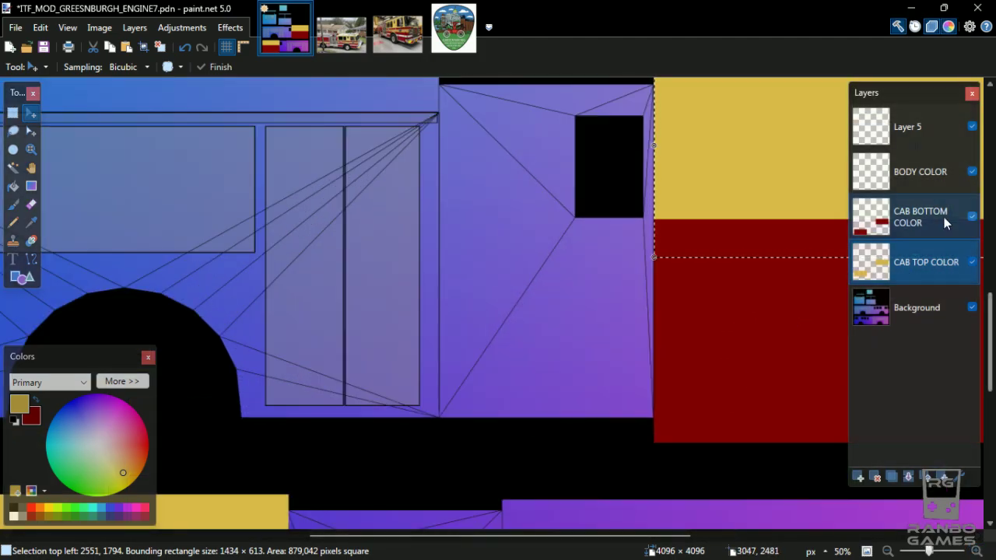
left_click(916, 172)
left_click_drag(521, 378, 876, 396)
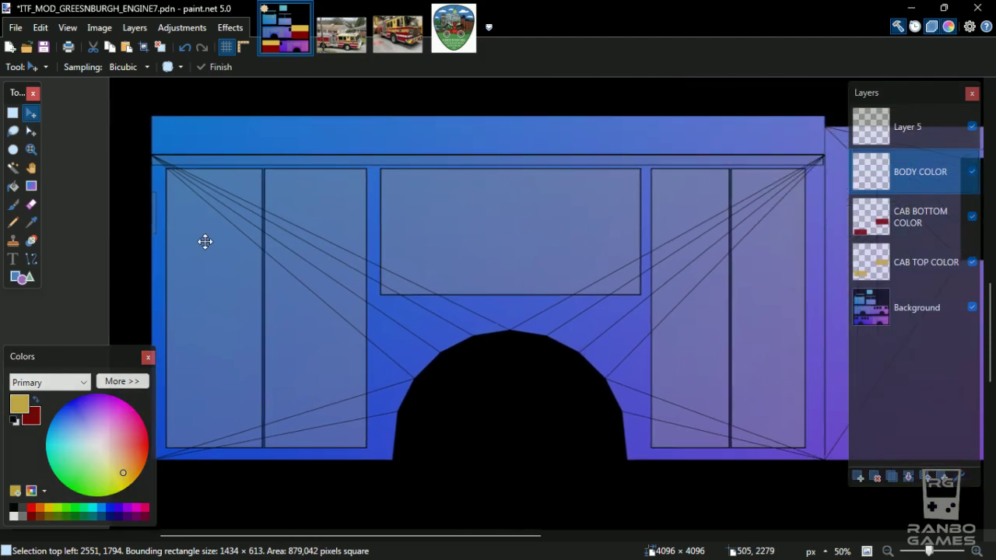
left_click(14, 113)
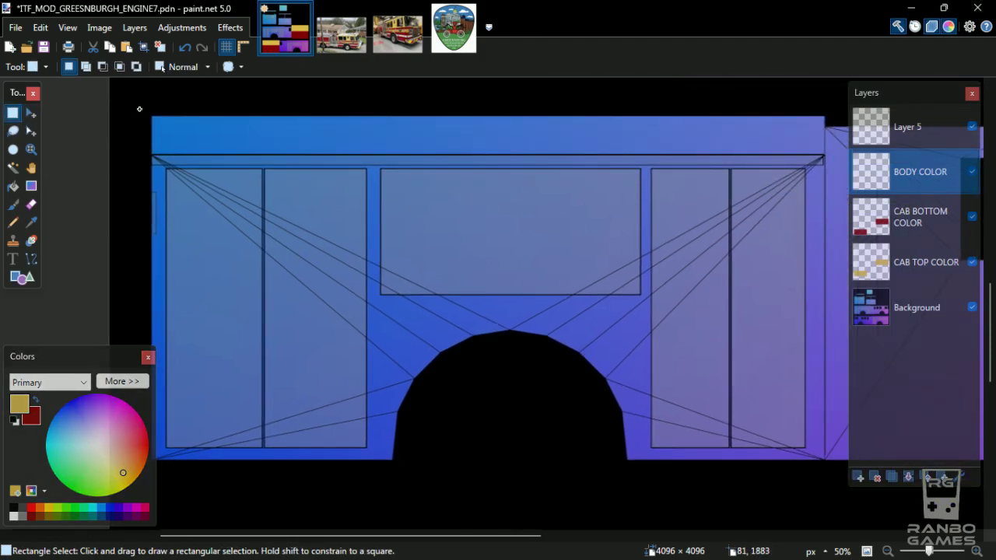
left_click_drag(139, 109, 450, 496)
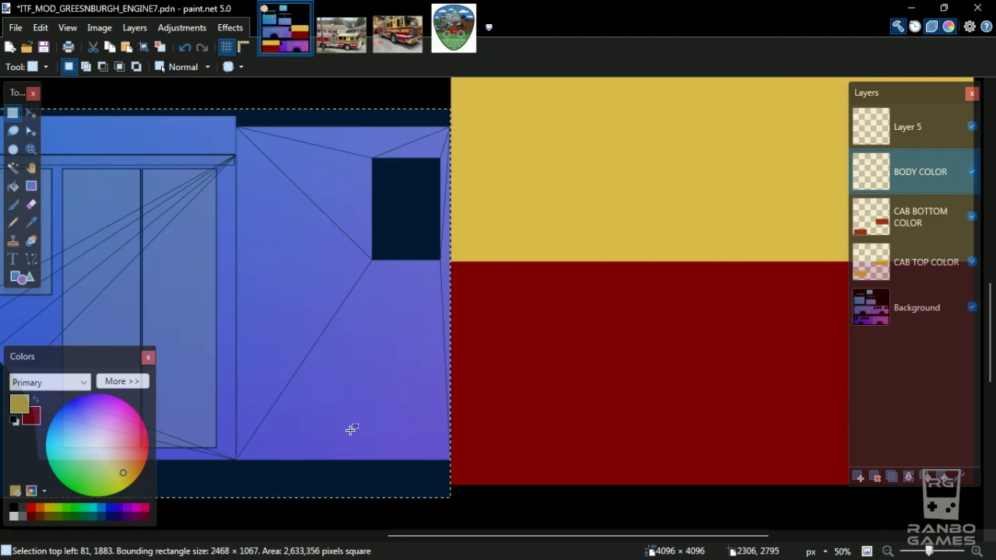
key("f")
right_click(349, 363)
Place a copy of the dark red body block over the other body side, with its top-left corner at 1551, 3063.
left_click_drag(391, 341, 576, 155)
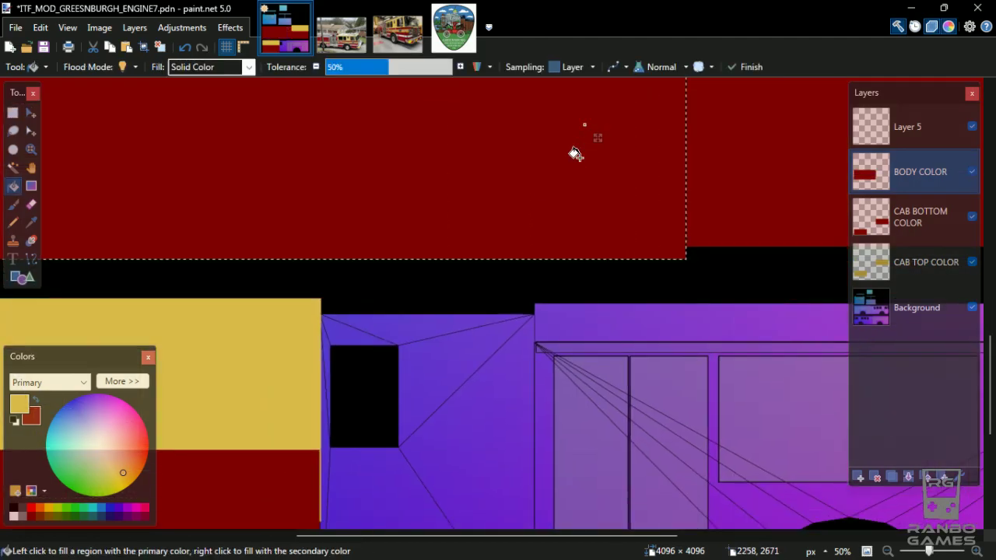
key("ctrl+c")
key("ctrl+v")
left_click_drag(484, 203, 539, 277)
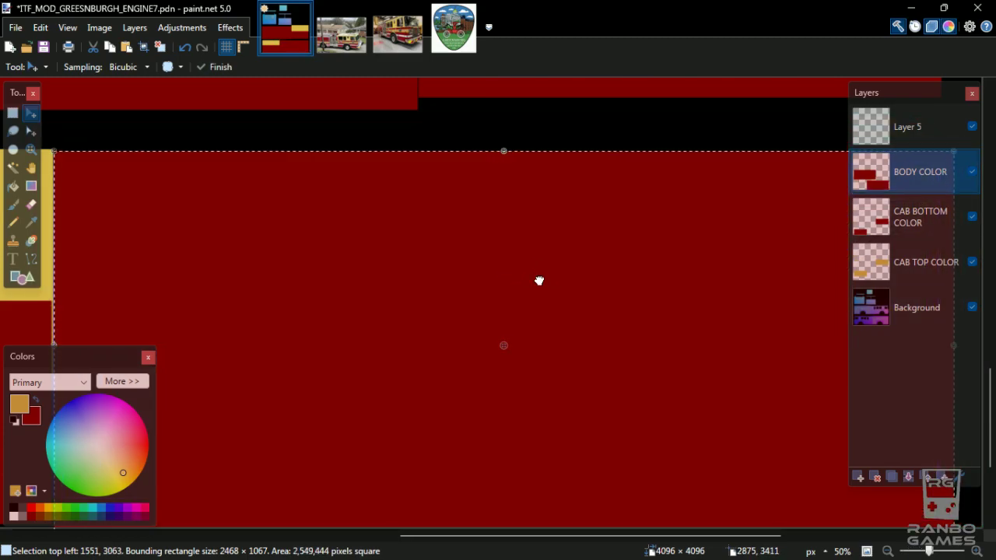
left_click_drag(539, 281, 645, 200)
On the CAB BOTTOM COLOR layer, select the side view's dark red block with the Magic Wand and place a copy over the cab front.
left_click(888, 550)
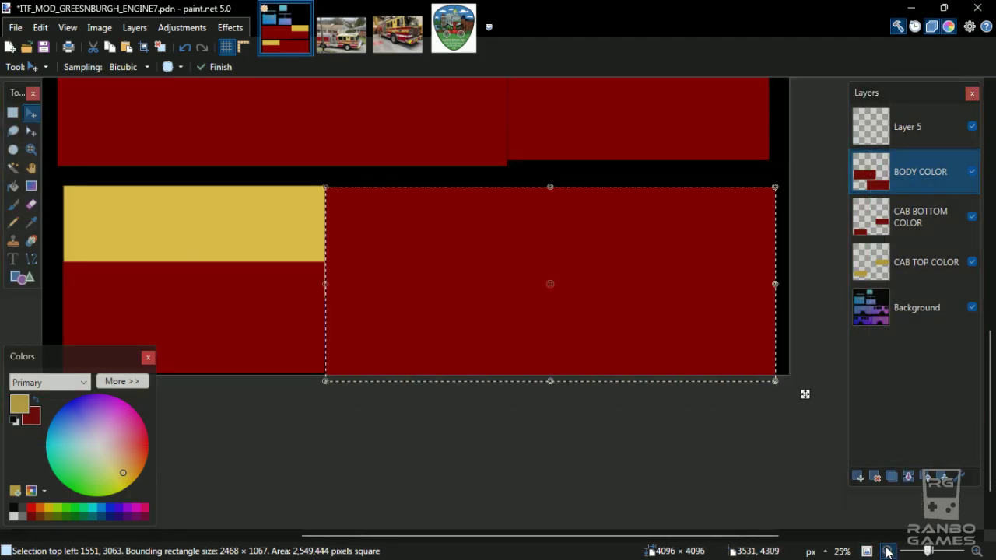
left_click(888, 550)
scroll(611, 218, "up", 2)
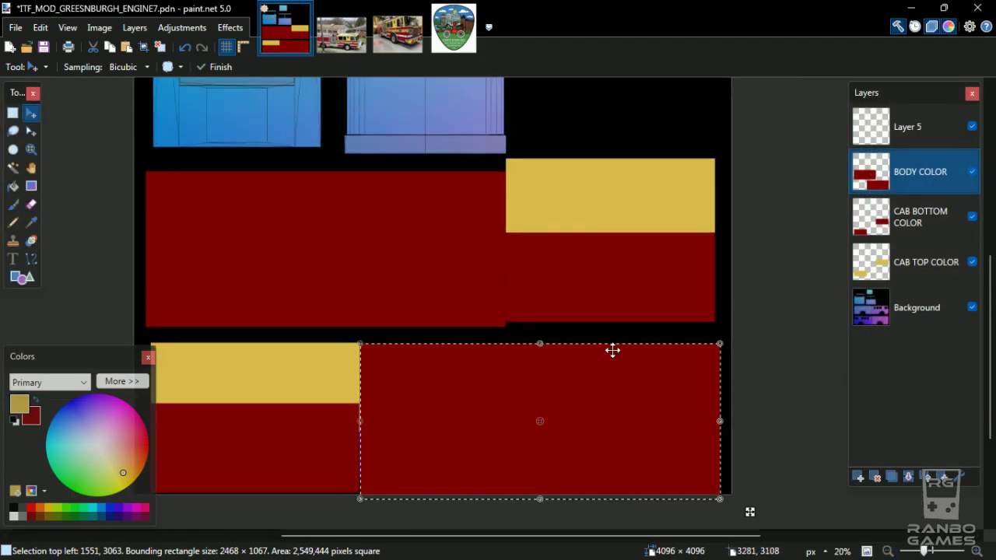
scroll(293, 465, "up", 3)
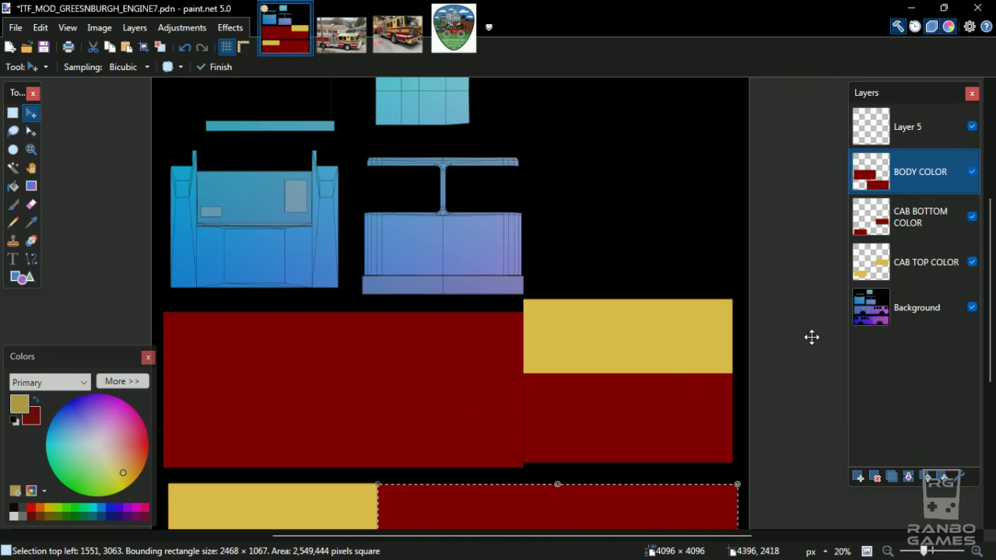
left_click(887, 258)
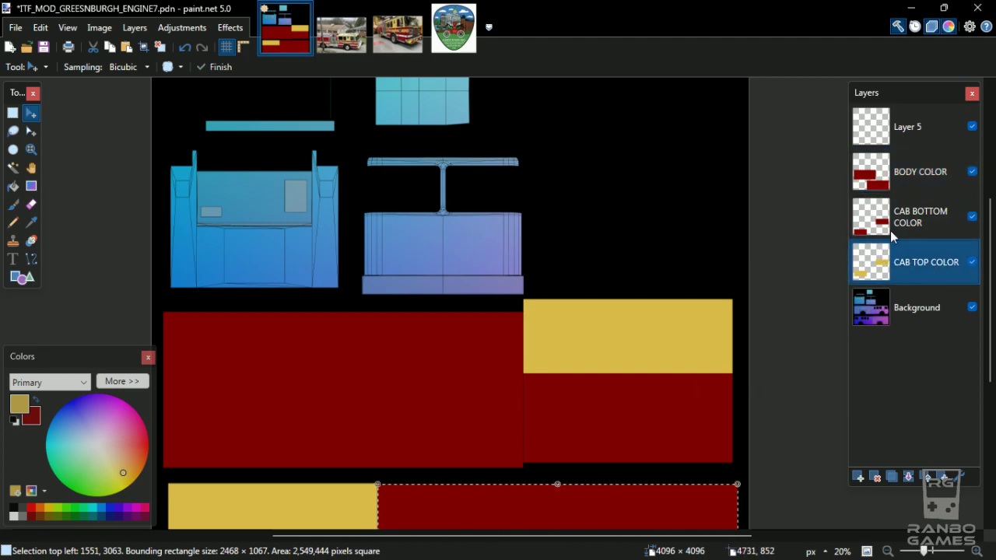
left_click(889, 228)
key("alt+Page_Down")
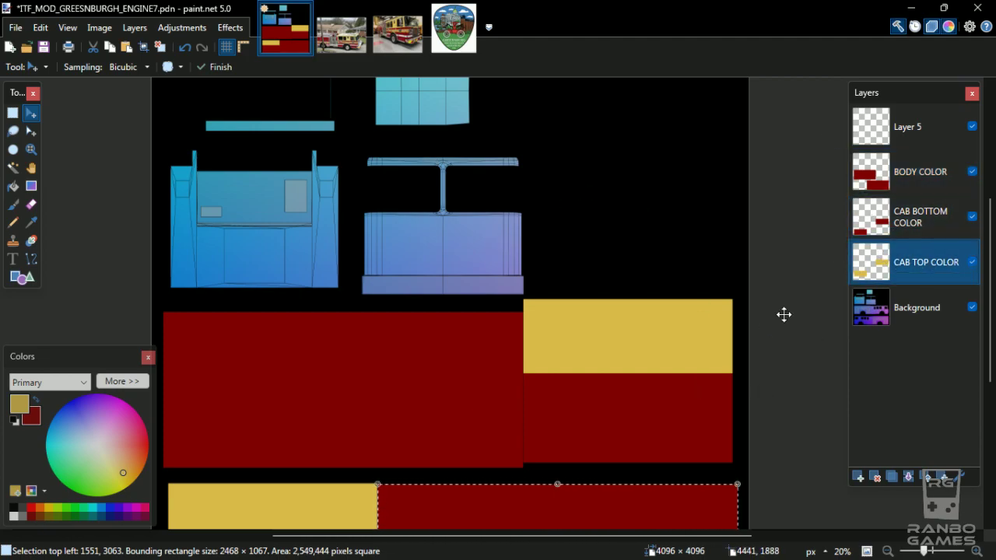
left_click(917, 215)
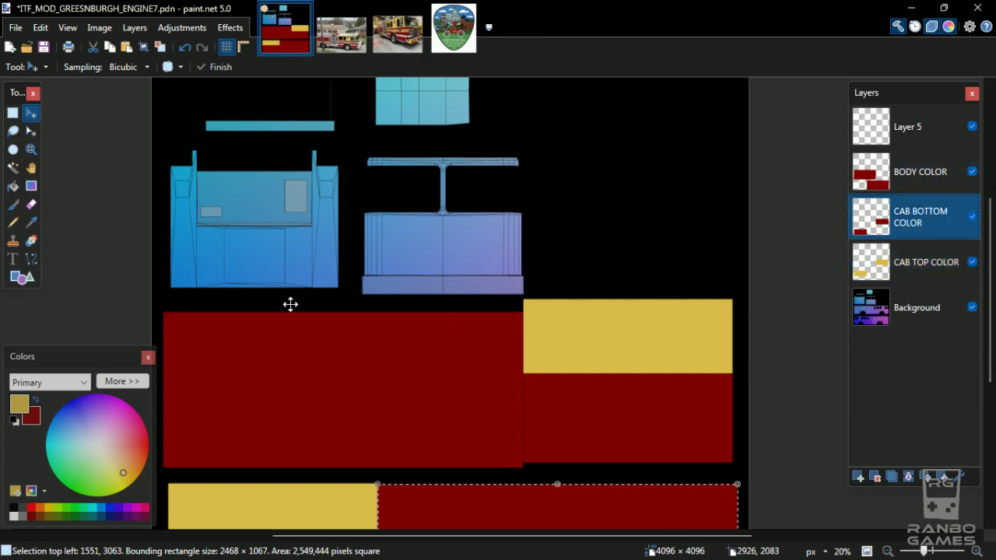
left_click(13, 168)
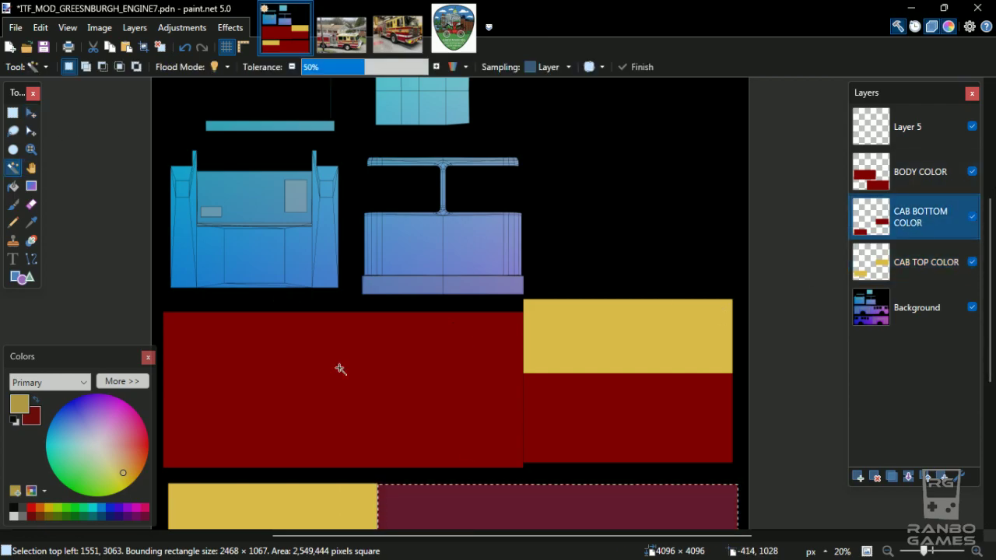
left_click(562, 430)
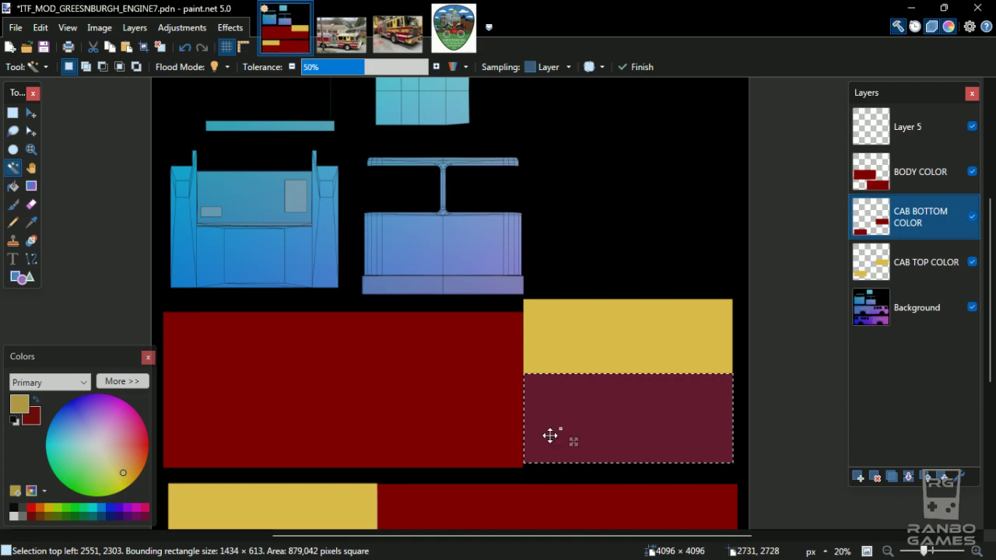
key("m")
left_click_drag(560, 424, 385, 275)
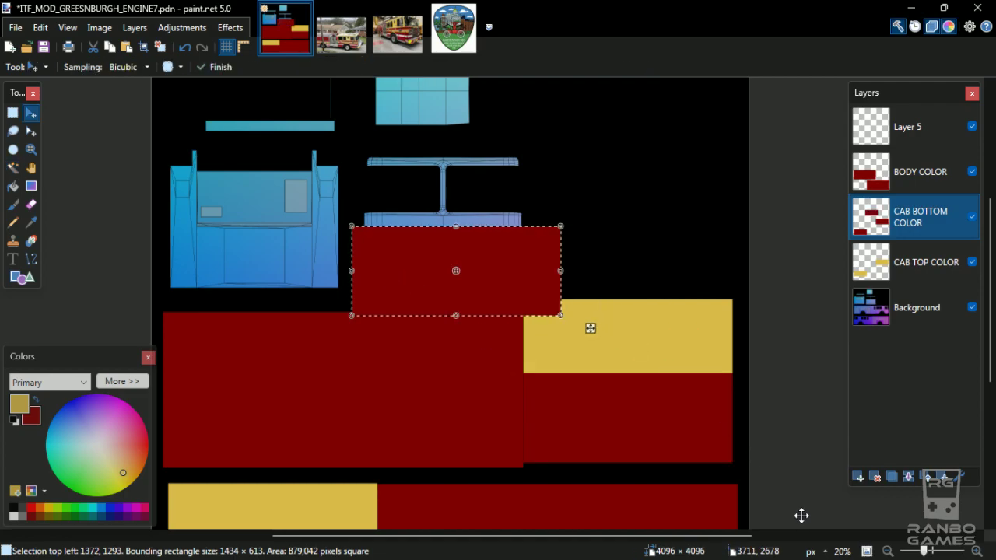
Align the copied red block's upper edge just below the windshield and reduce its height to 553 px.
key("ctrl+plus")
key("ctrl+plus")
key("ctrl+plus")
key("ctrl+plus")
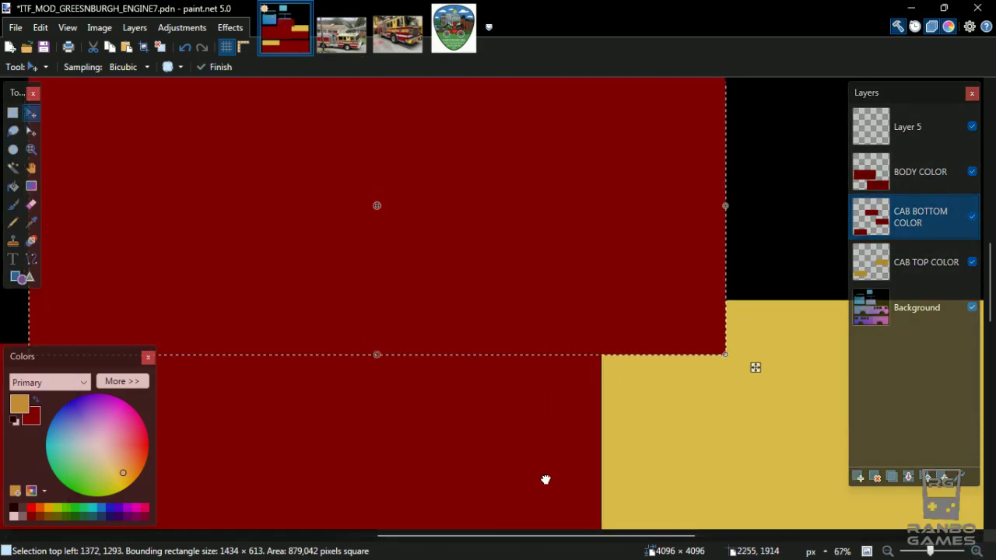
left_click_drag(545, 479, 570, 535)
left_click_drag(451, 327, 455, 292)
left_click_drag(493, 501, 498, 472)
left_click_drag(674, 446, 530, 429)
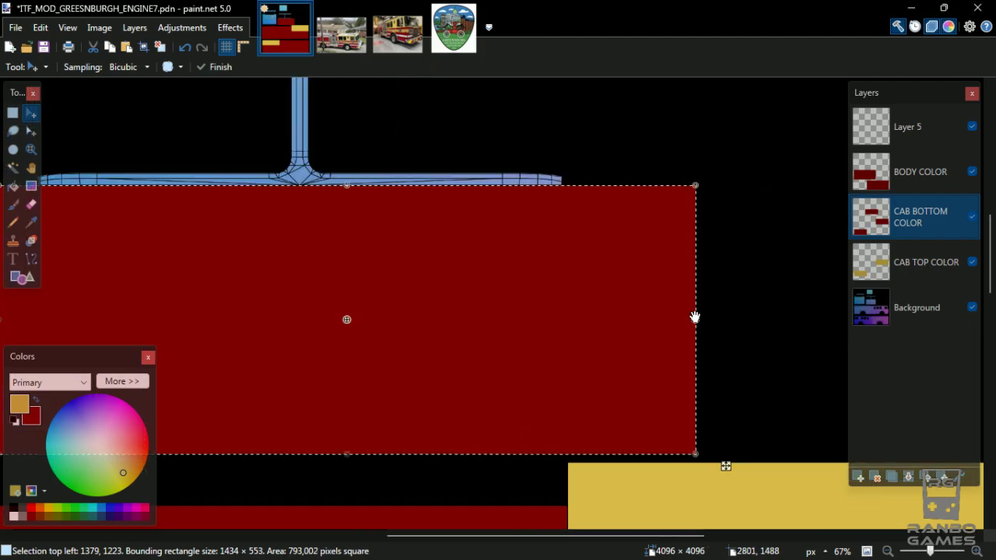
Narrow the copied red block from both sides to 1144 px so it slightly overhangs the cab front.
left_click_drag(697, 319, 573, 326)
scroll(682, 349, "left", 5)
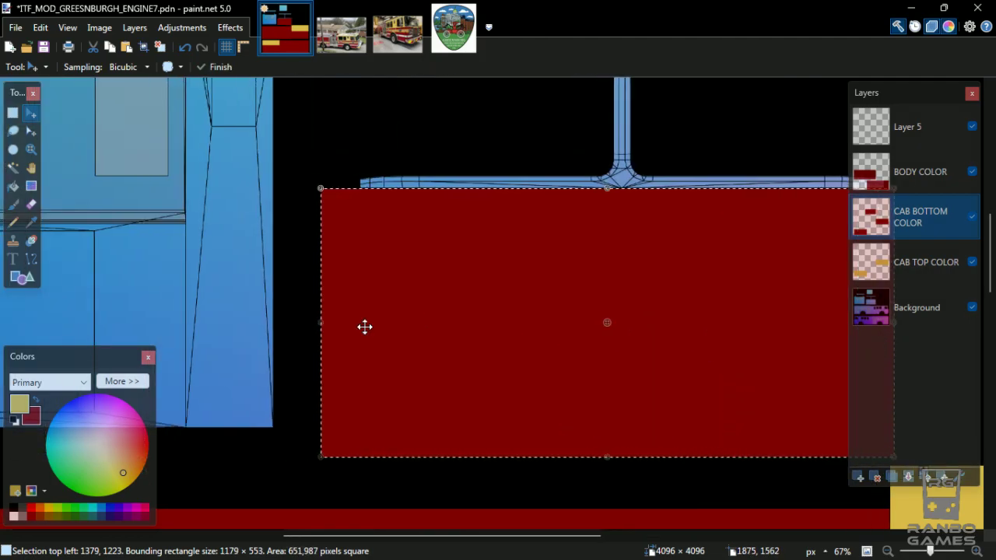
left_click_drag(322, 322, 338, 324)
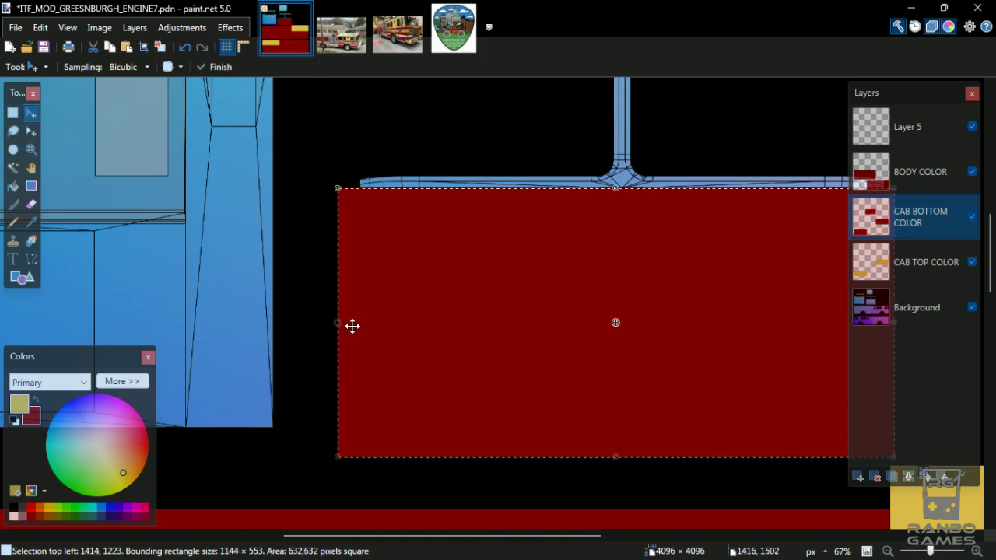
scroll(423, 382, "up", 2)
scroll(360, 456, "right", 1)
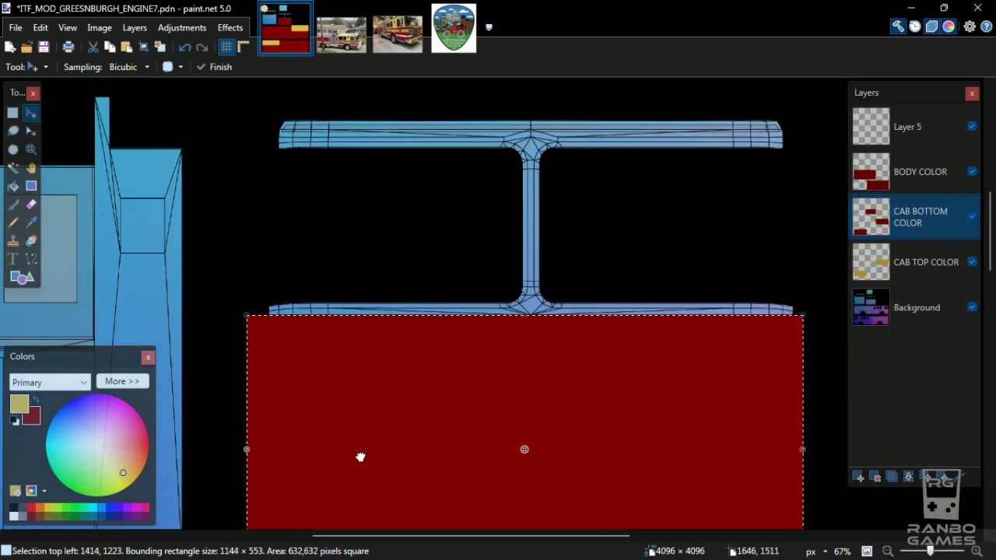
On the CAB TOP COLOR layer, select the side view's gold block with the Magic Wand and paste a copy of it.
left_click(910, 258)
scroll(647, 165, "down", 5)
scroll(729, 321, "right", 1)
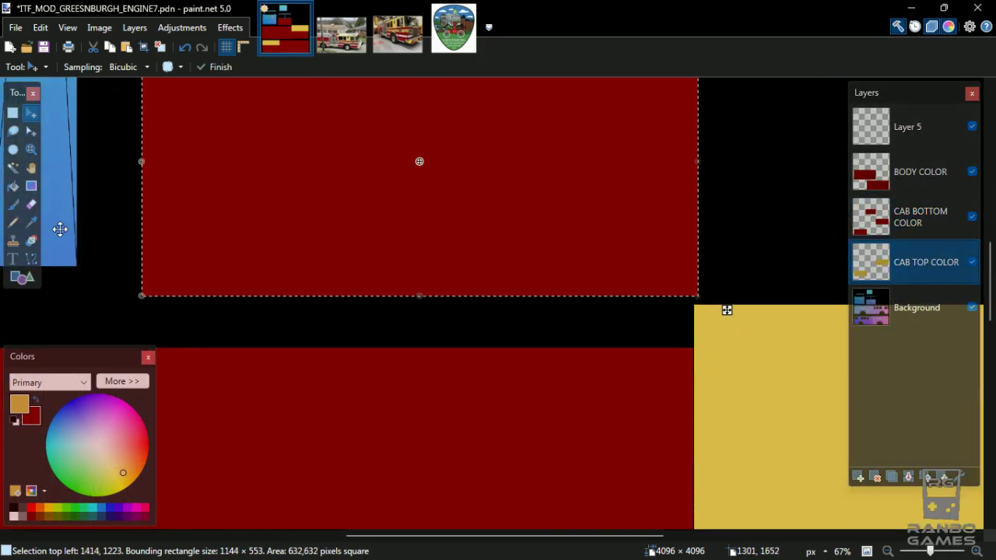
left_click(14, 170)
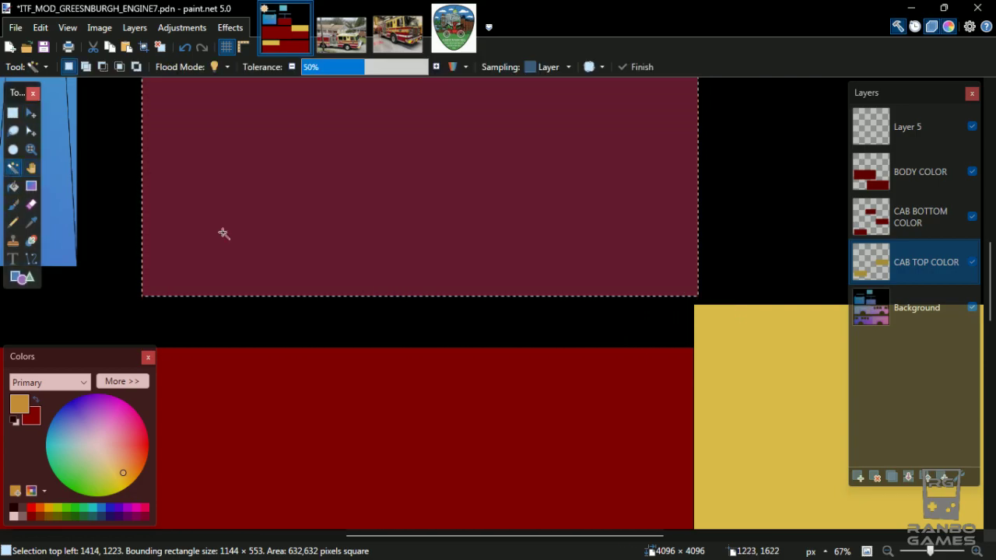
left_click(766, 371)
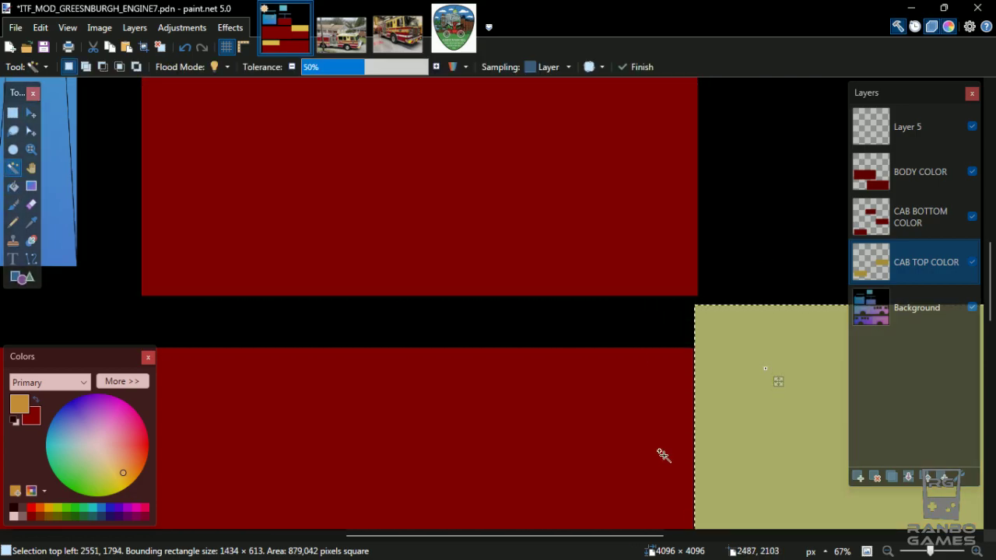
key("ctrl+v")
Place the copied gold block over the windshield with its top-left corner at 1414, 758, and narrow it to 1138 px.
left_click_drag(720, 400, 606, 301)
mouse_move(240, 262)
left_mouse_down()
mouse_move(267, 268)
mouse_move(235, 277)
left_mouse_up()
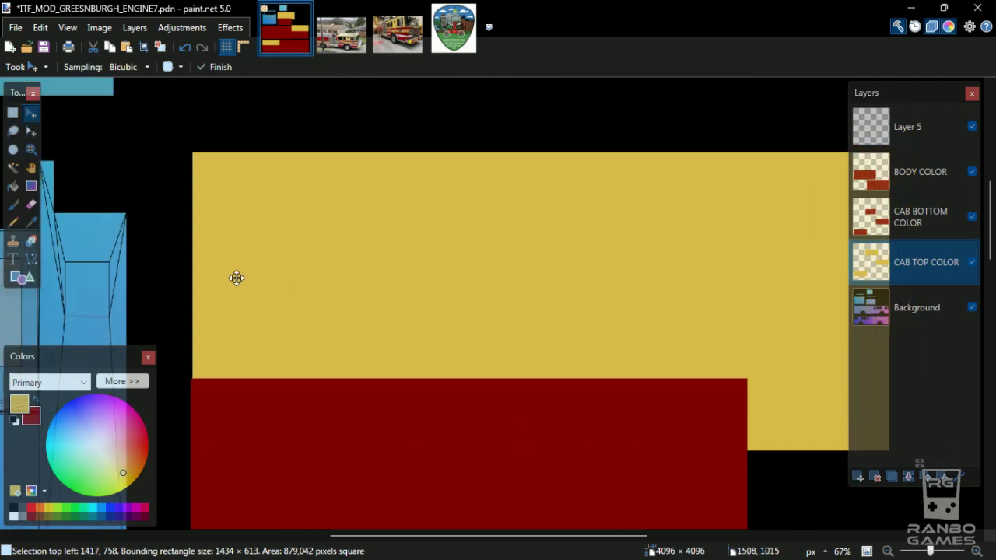
scroll(391, 320, "right", 3)
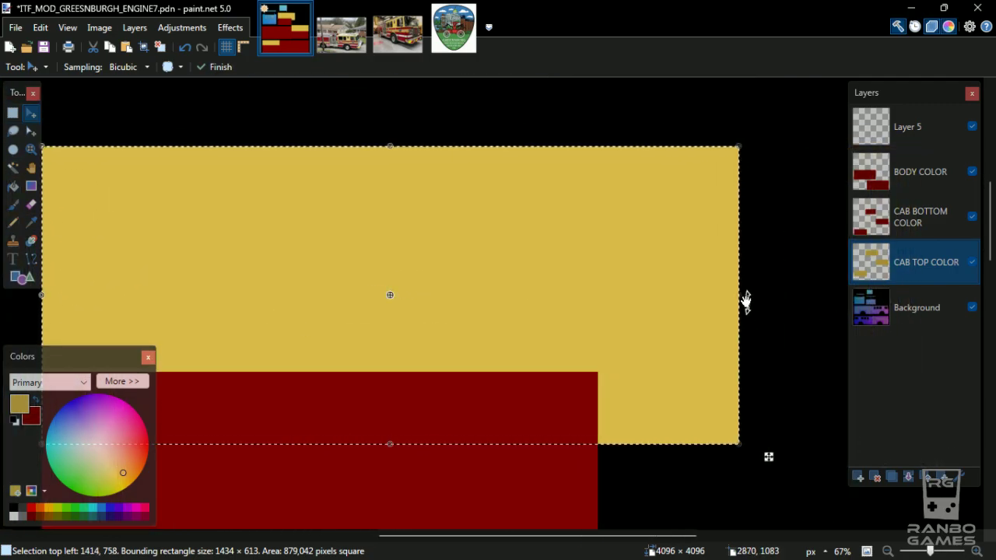
left_click_drag(747, 301, 596, 297)
Place a copy of the narrowed gold block over the gridded roof panel, with its top-left corner at 1390, 12.
left_click_drag(406, 320, 652, 474)
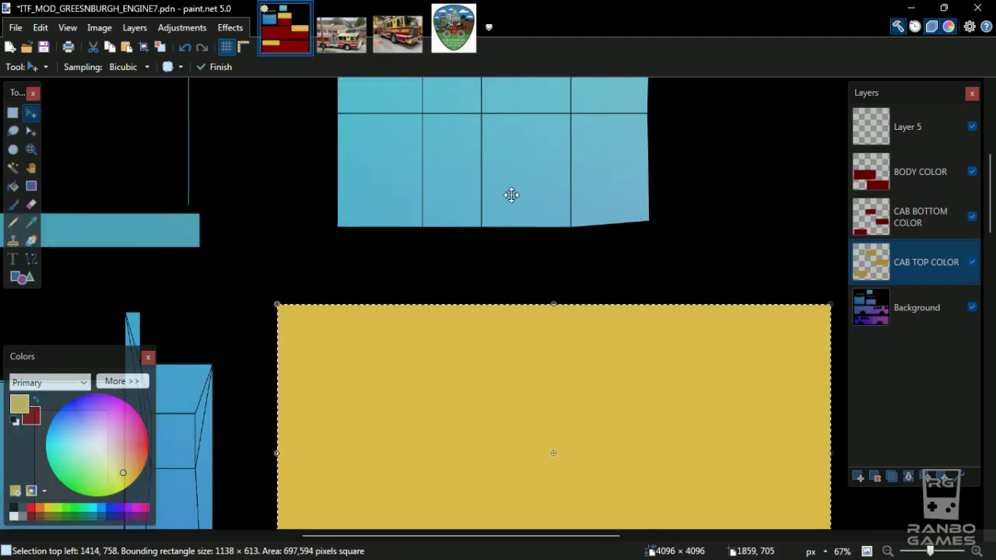
left_click_drag(541, 410, 550, 298)
scroll(825, 131, "up", 2)
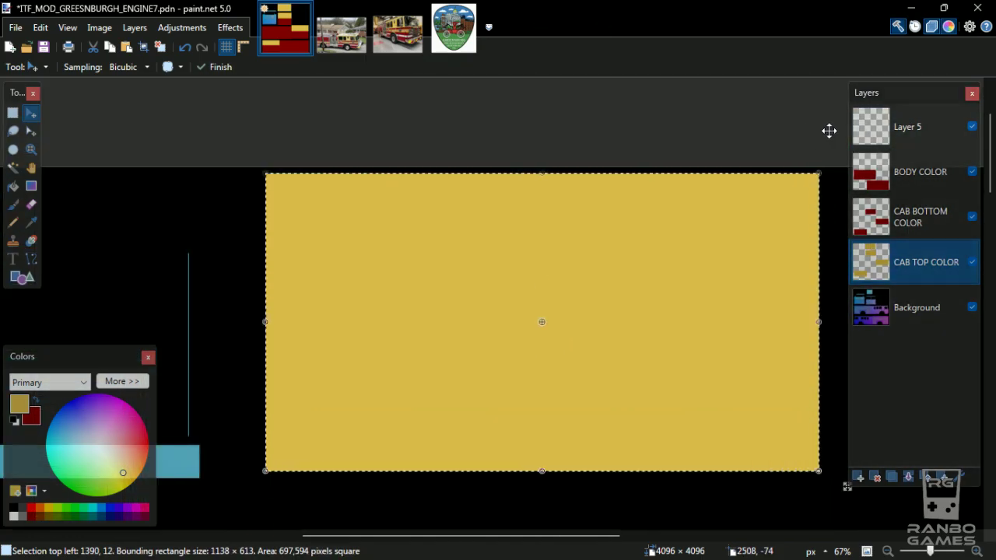
Shrink the gold block over the roof panel to 754 × 522 px with its top-left corner at 1423, 103.
left_click_drag(818, 173, 693, 225)
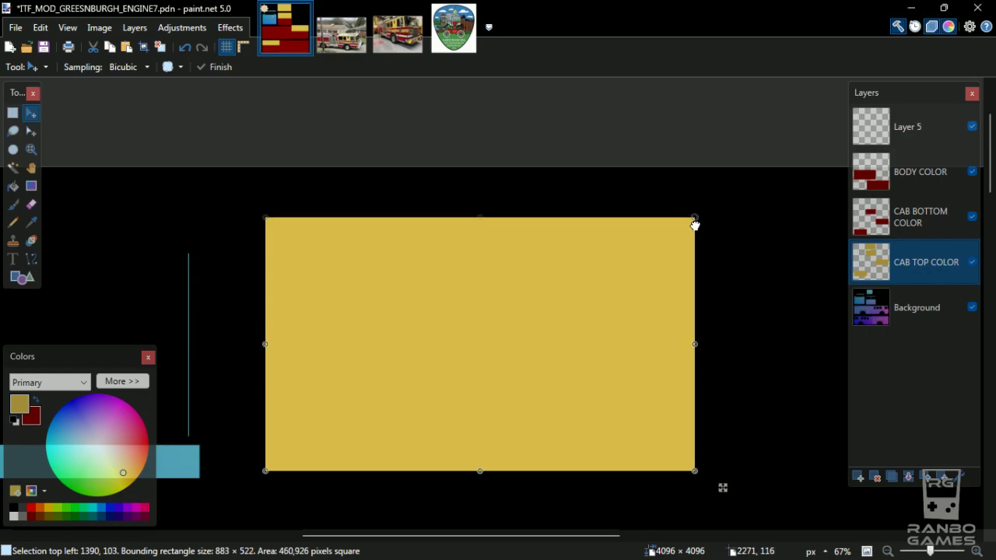
left_click_drag(693, 345, 625, 352)
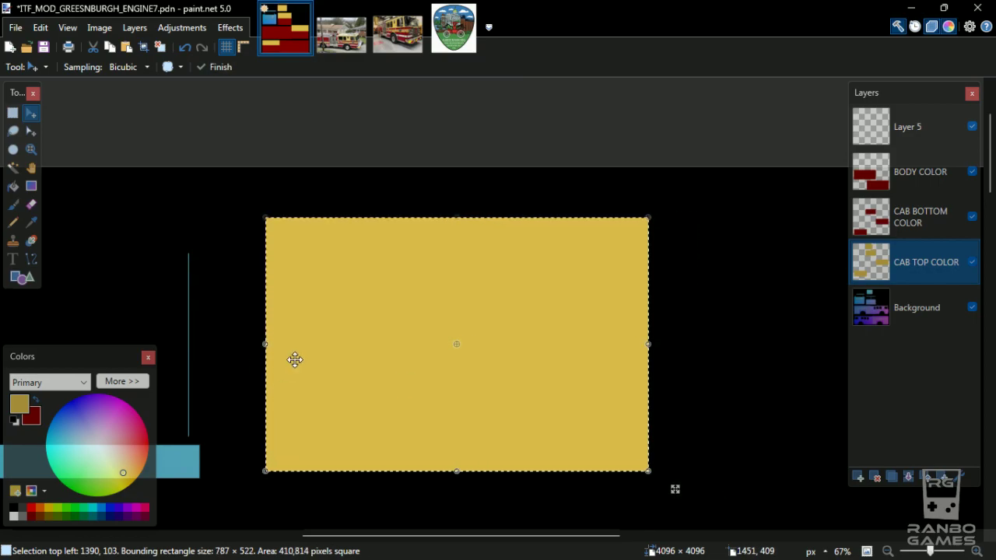
left_click_drag(267, 348, 290, 347)
On the CAB TOP COLOR layer, select the lower side view's gold block with the Magic Wand and move its top-left corner to 109, 3054.
scroll(324, 378, "down", 5)
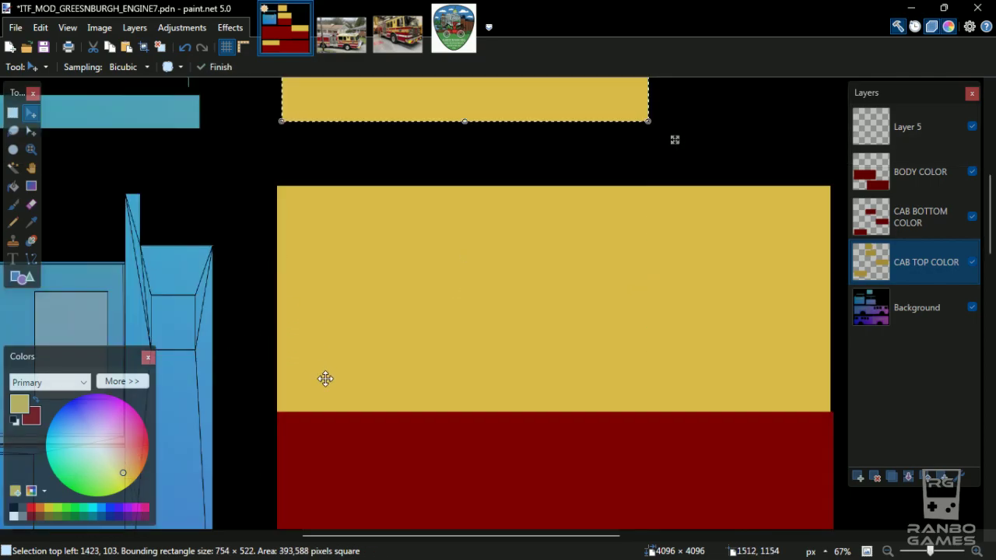
left_click(886, 550)
left_click(887, 551)
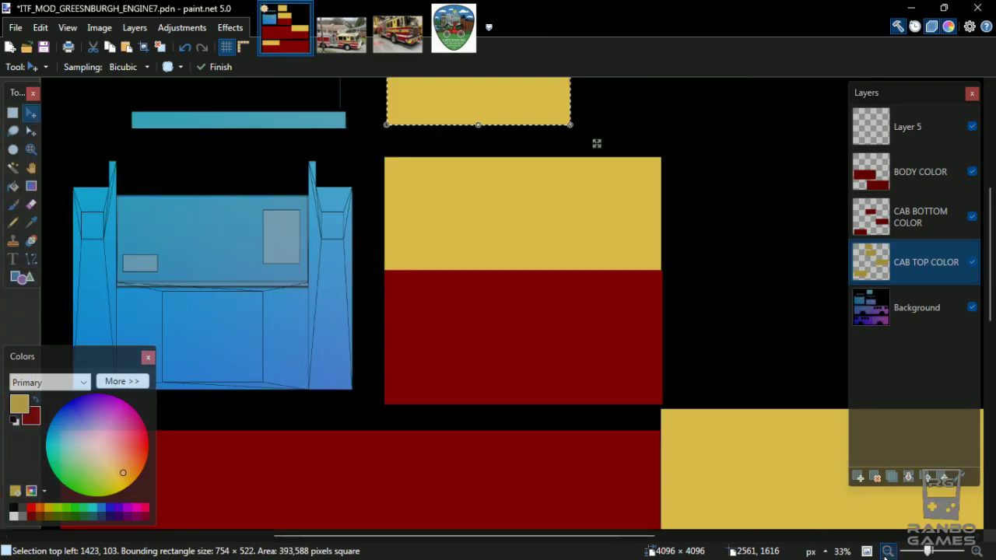
left_click(886, 550)
left_click(887, 550)
scroll(585, 227, "down", 4)
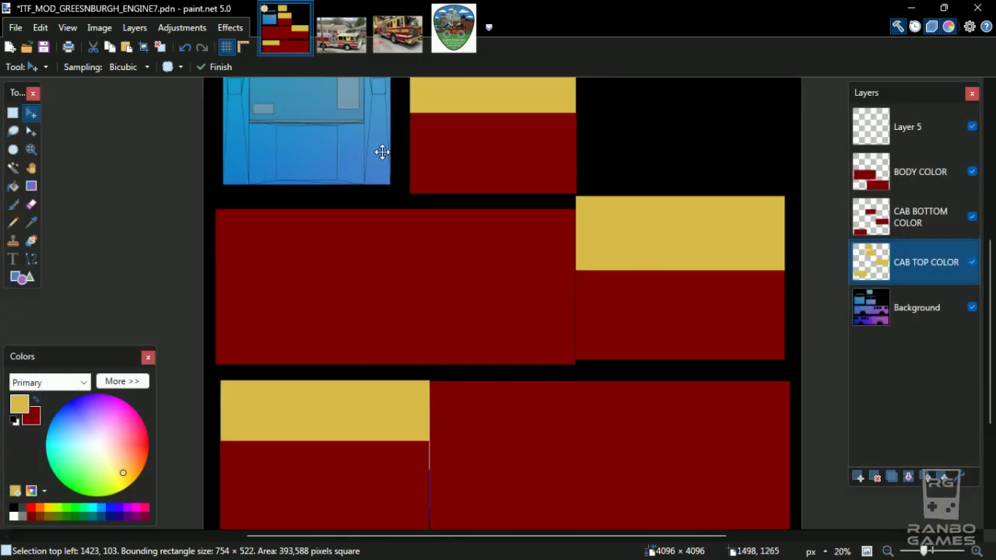
left_click_drag(969, 549, 933, 553)
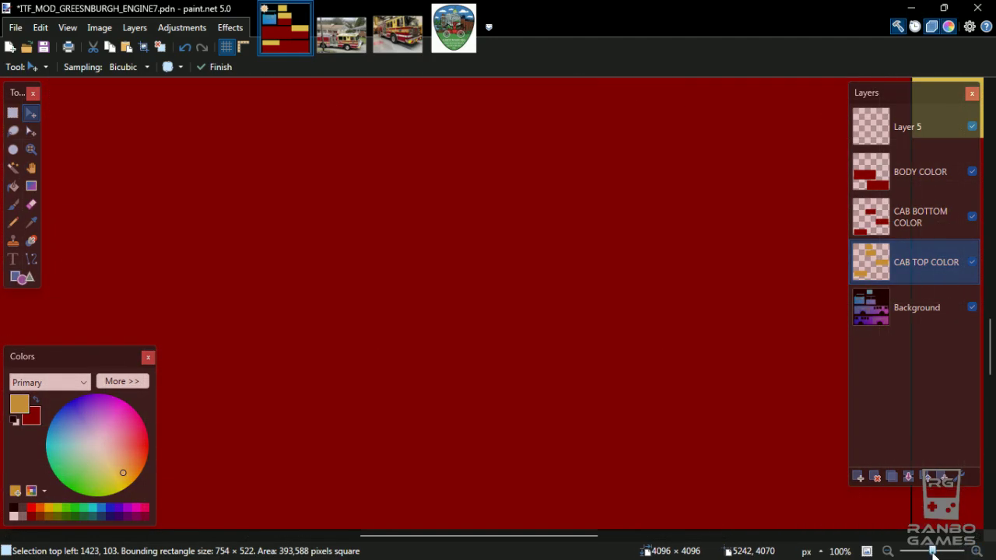
left_click_drag(809, 421, 498, 169)
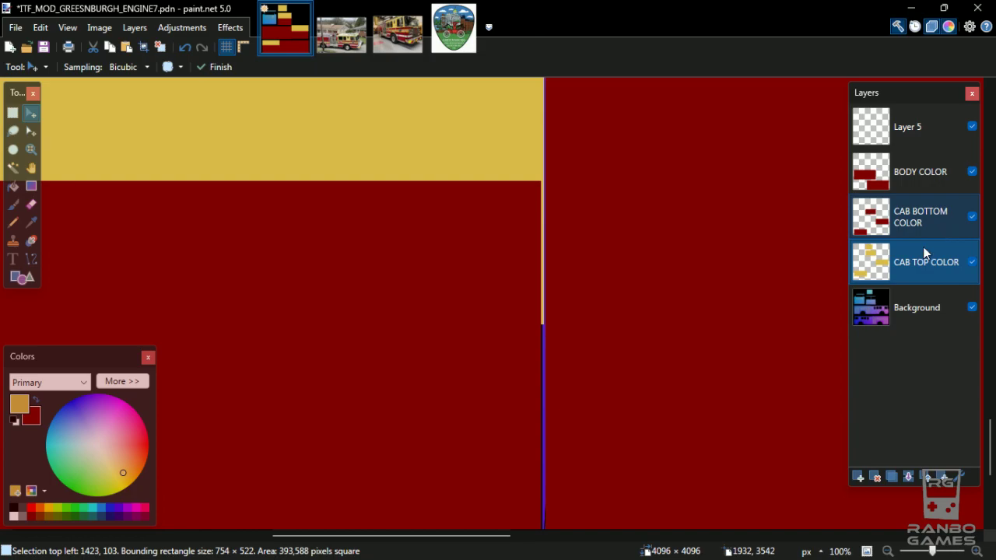
left_click_drag(646, 241, 665, 493)
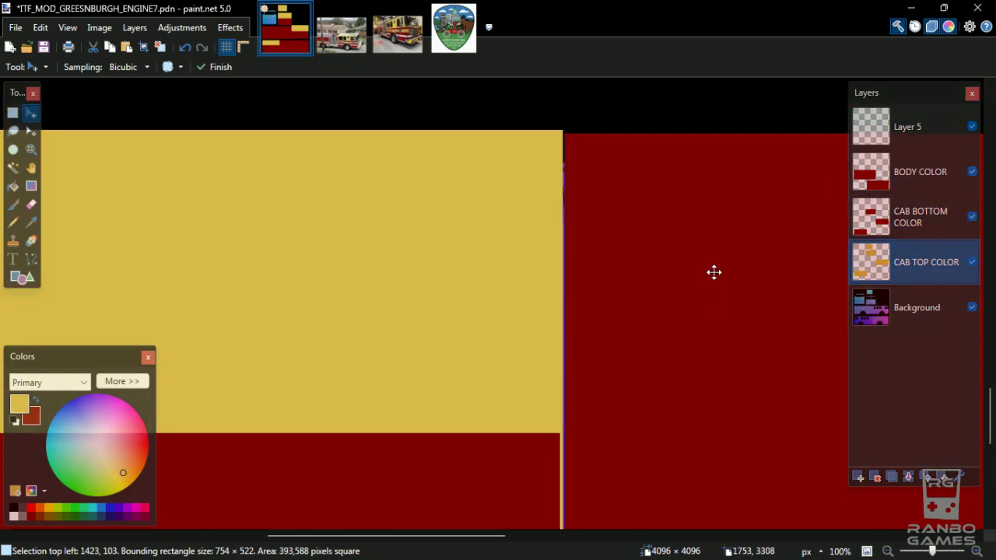
left_click(14, 168)
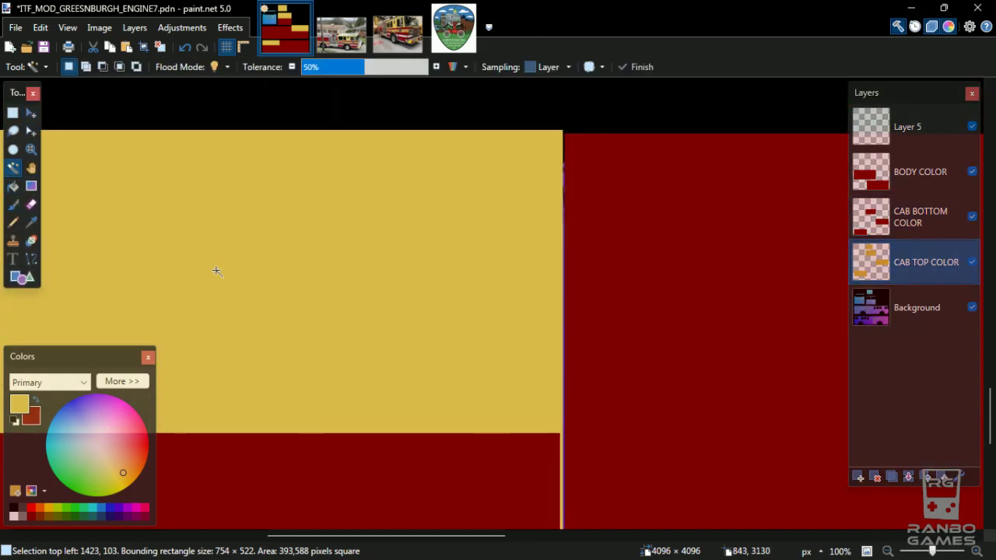
left_click(294, 285)
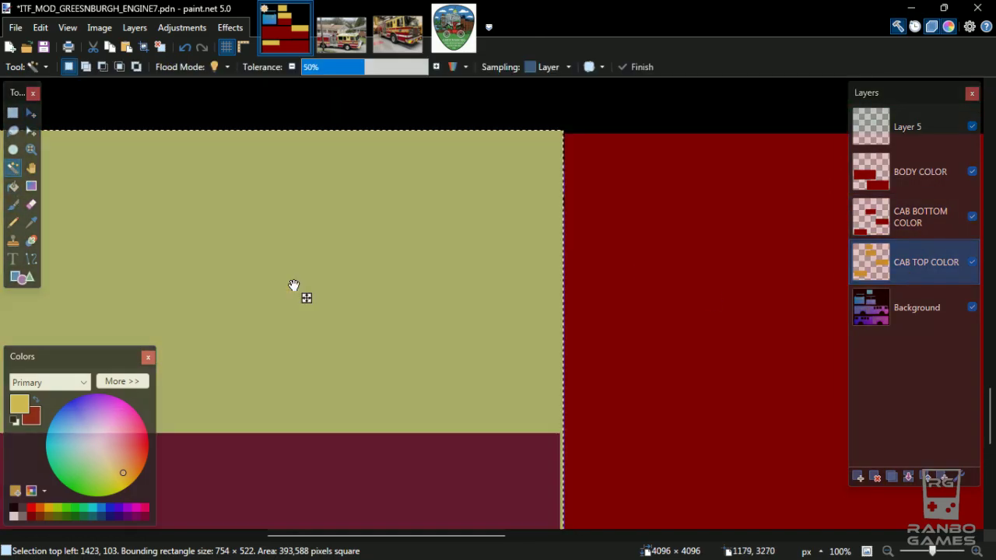
left_click(31, 113)
left_click_drag(382, 322, 404, 322)
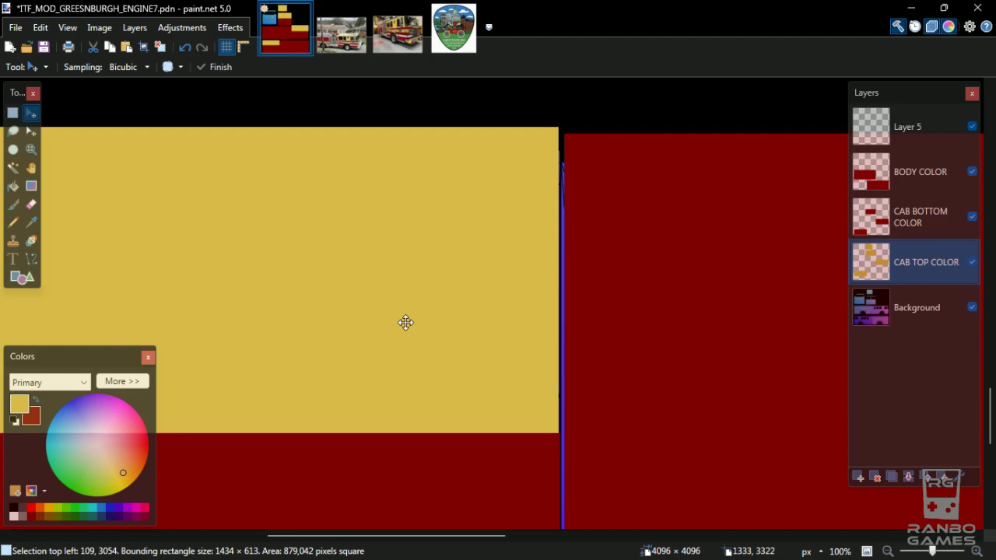
On the BODY COLOR layer, select the lower red body block with the Magic Wand and stretch its cab-side edge to 1538, making it 2481 px wide.
scroll(400, 241, "down", 3)
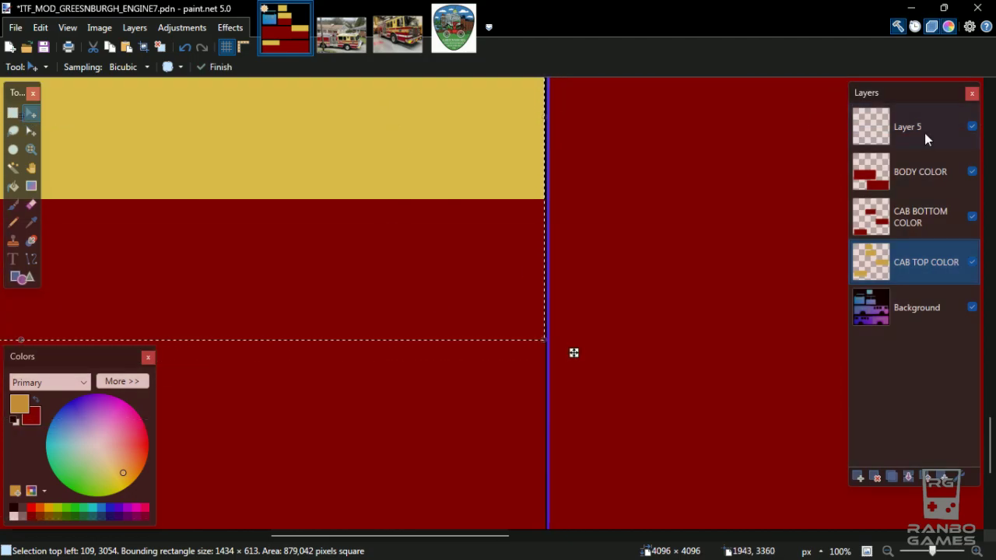
left_click(923, 186)
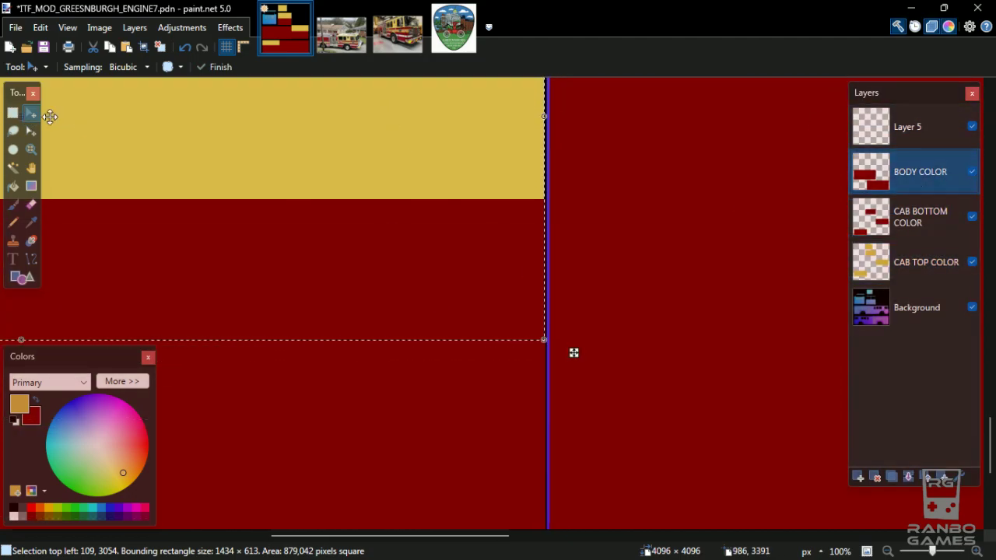
left_click(13, 167)
left_click(584, 241)
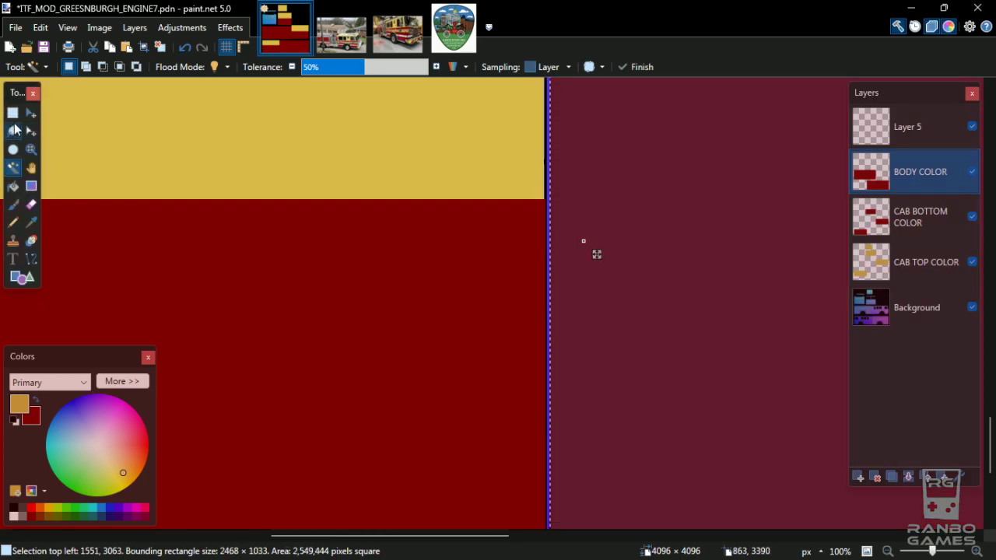
key("m")
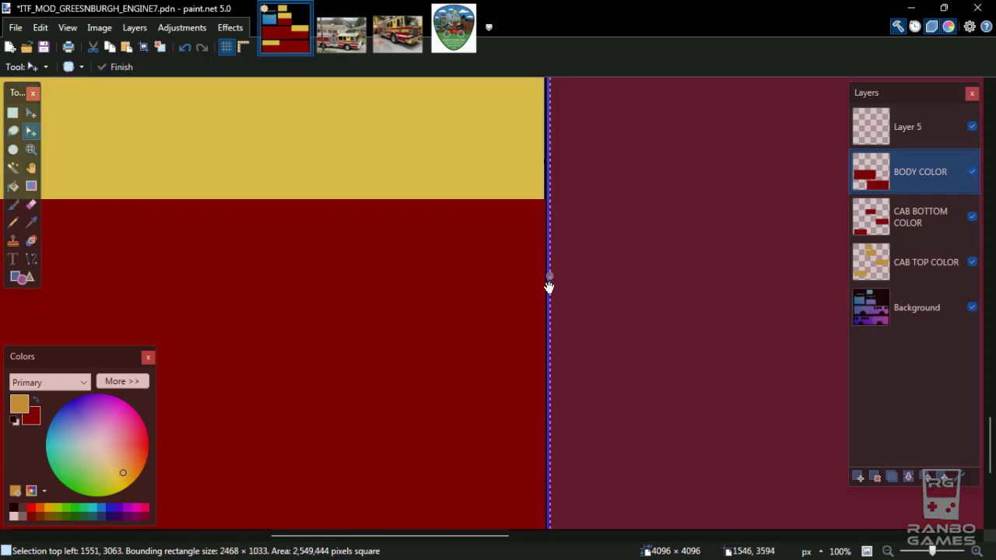
left_click_drag(552, 286, 546, 285)
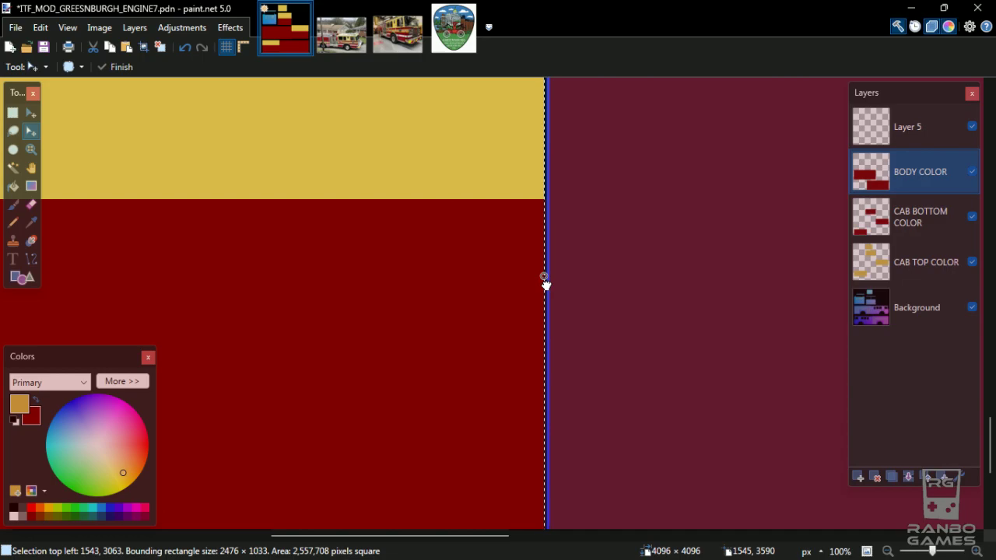
key("m")
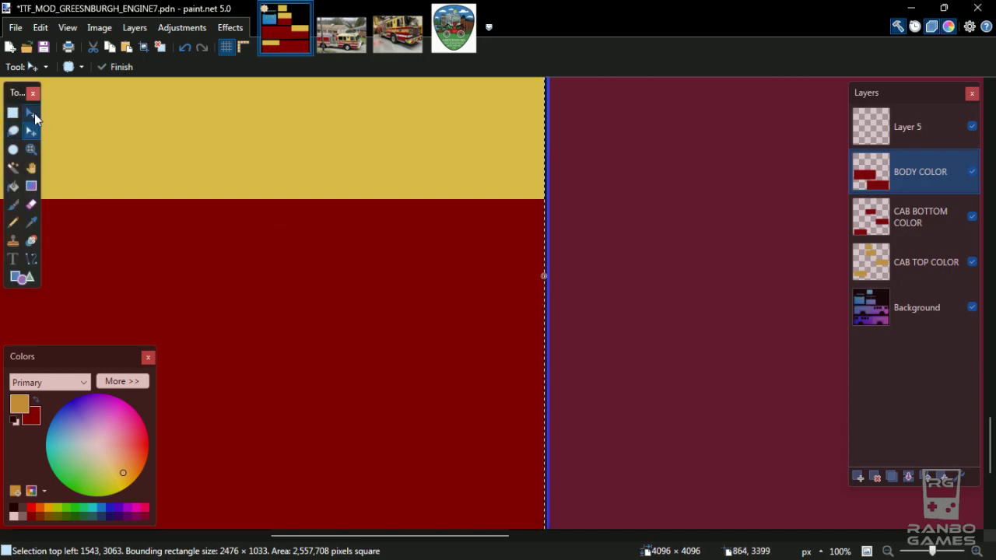
left_click_drag(543, 280, 541, 280)
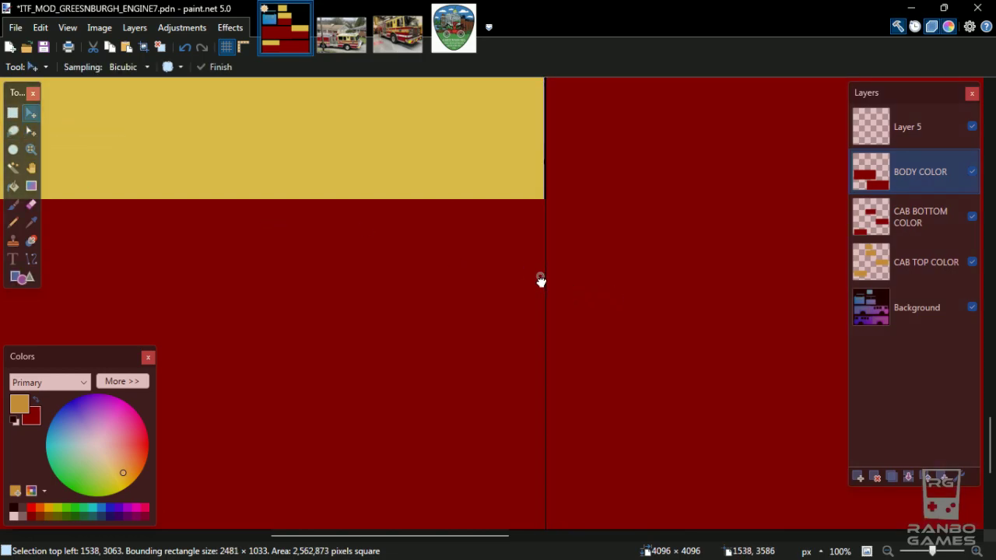
left_click_drag(656, 281, 590, 4)
left_click_drag(679, 265, 513, 556)
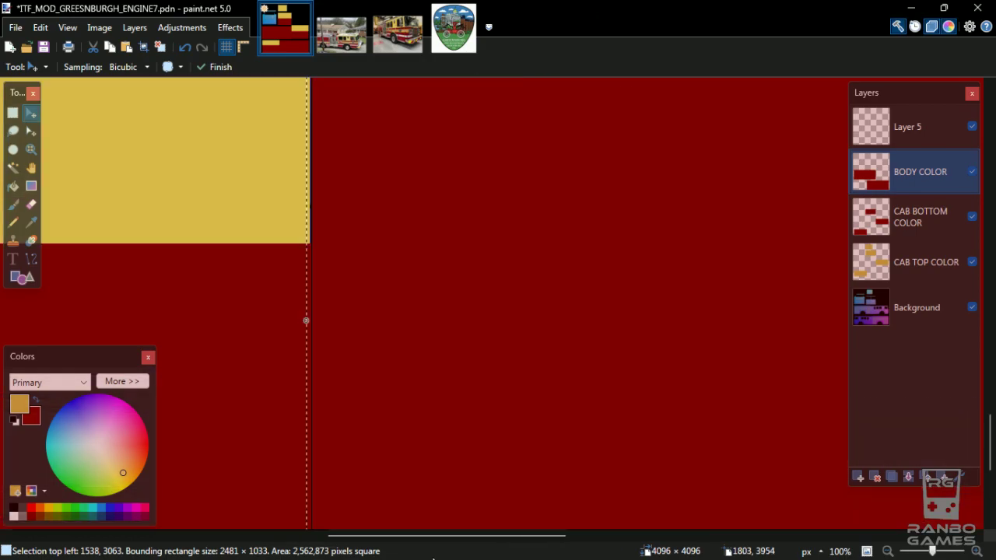
left_click_drag(512, 187, 397, 494)
left_click_drag(358, 318, 410, 310)
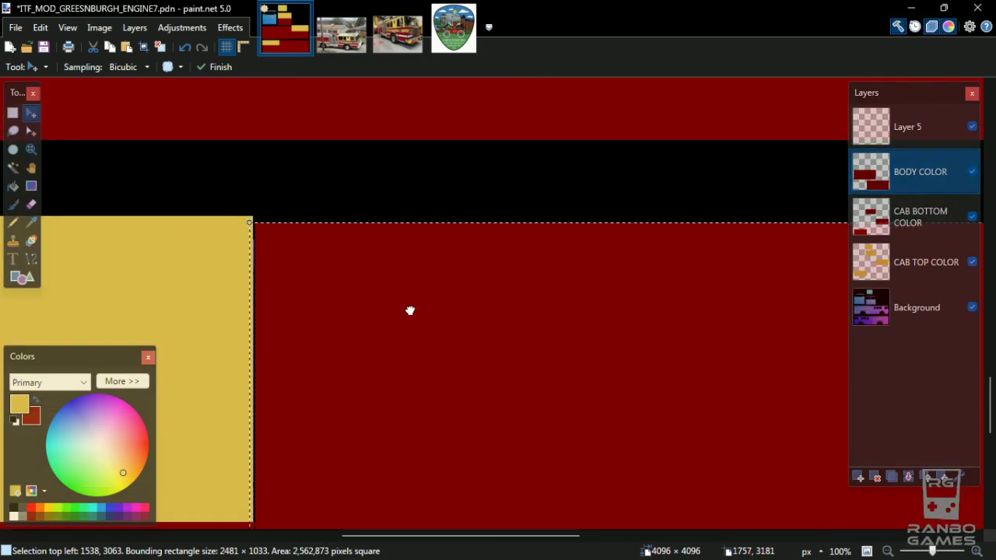
left_click(868, 550)
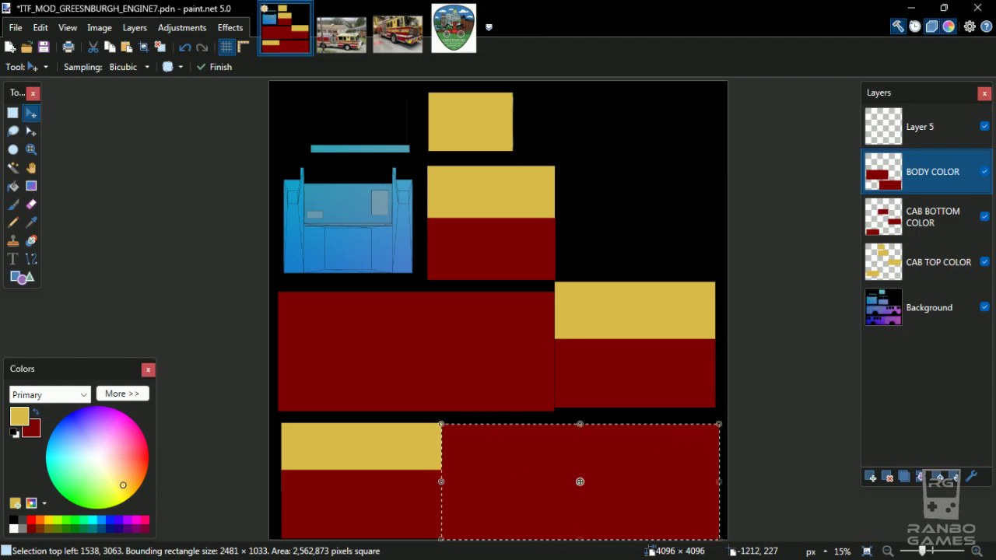
Return to paint.net from the desktop and start saving the image under a new file in the IntoTheFlames Mods > Skins > Engine1 folder.
left_click(909, 9)
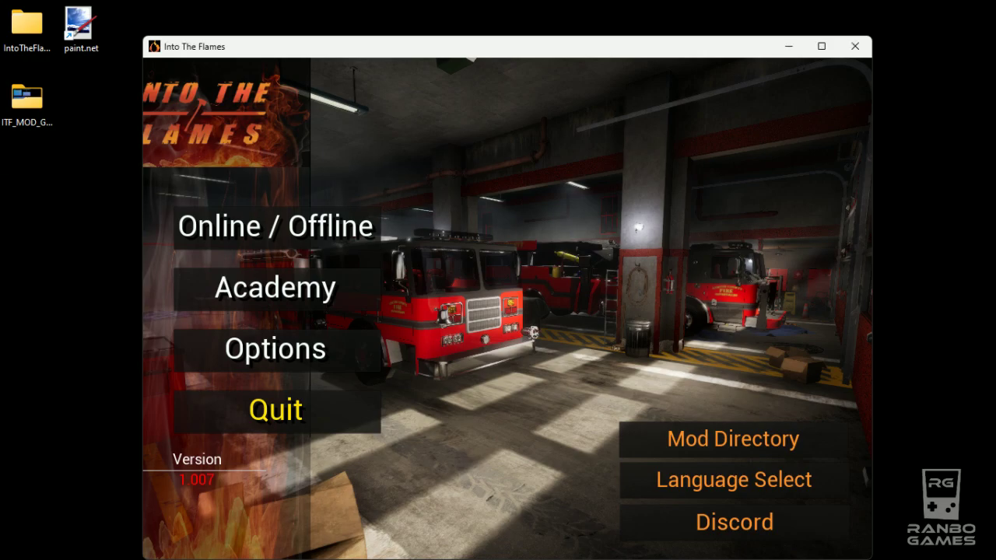
double_click(78, 24)
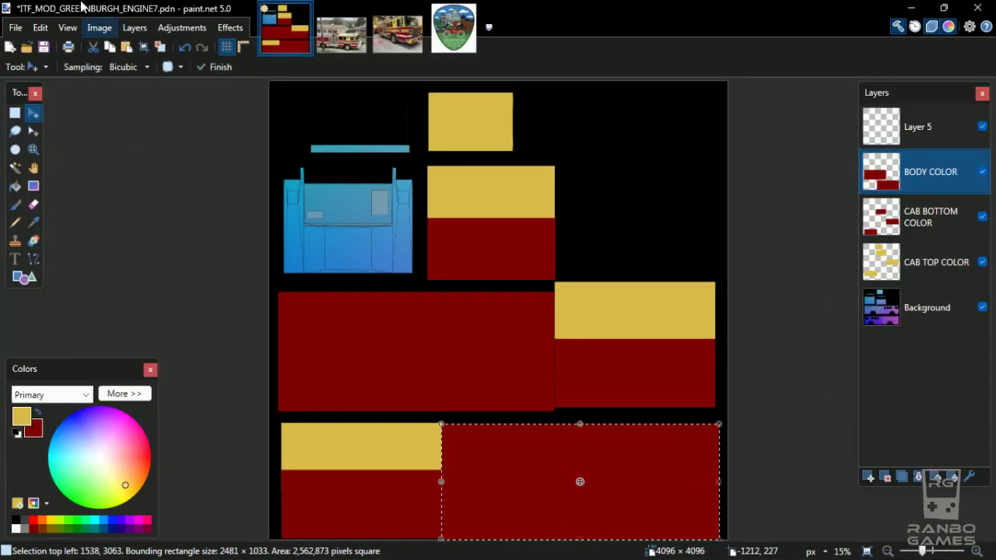
left_click(16, 27)
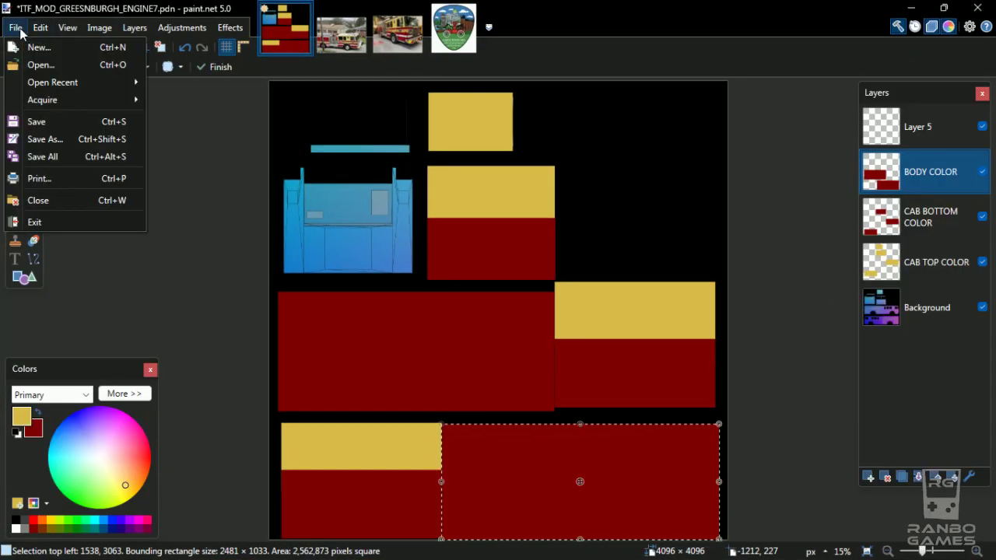
left_click(45, 138)
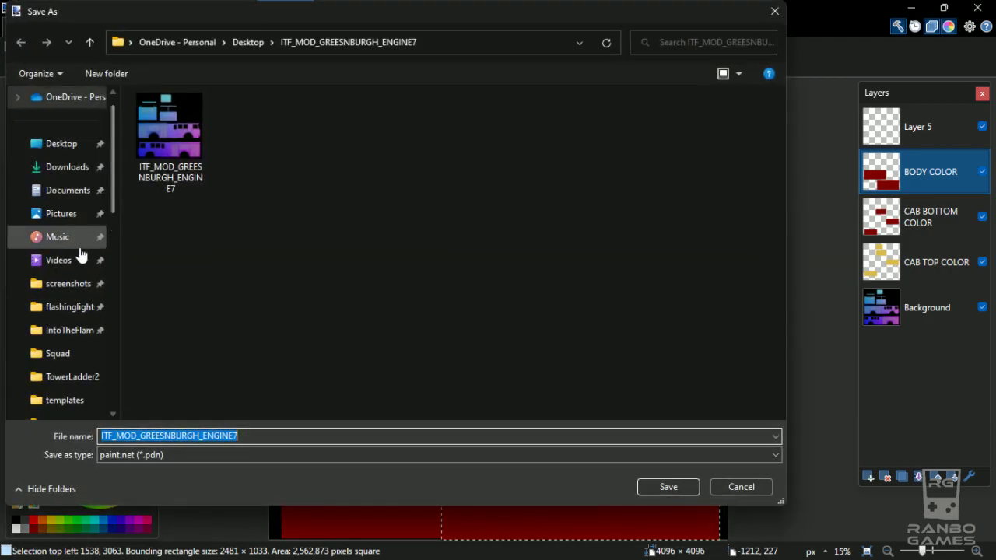
scroll(84, 307, "down", 1)
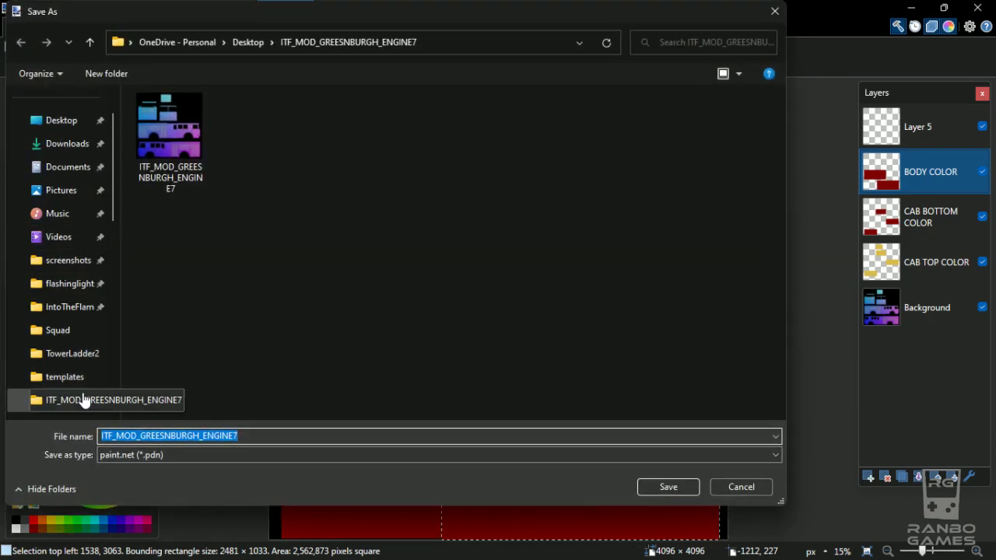
left_click(78, 316)
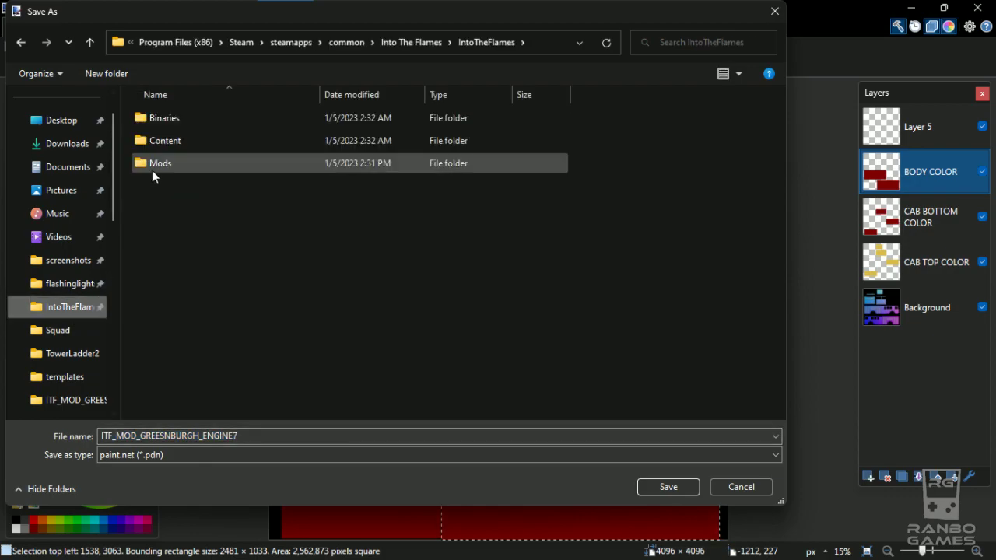
double_click(154, 165)
double_click(178, 114)
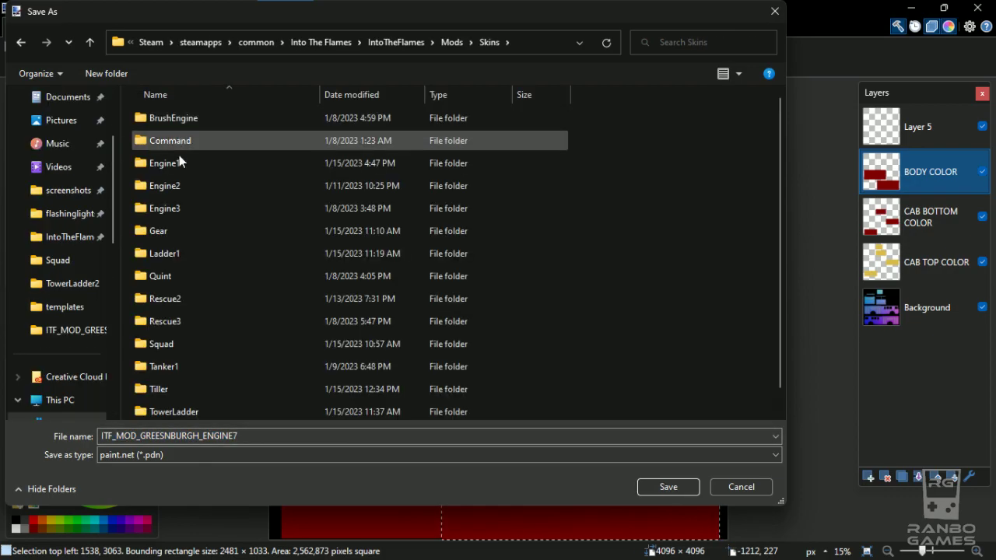
double_click(180, 164)
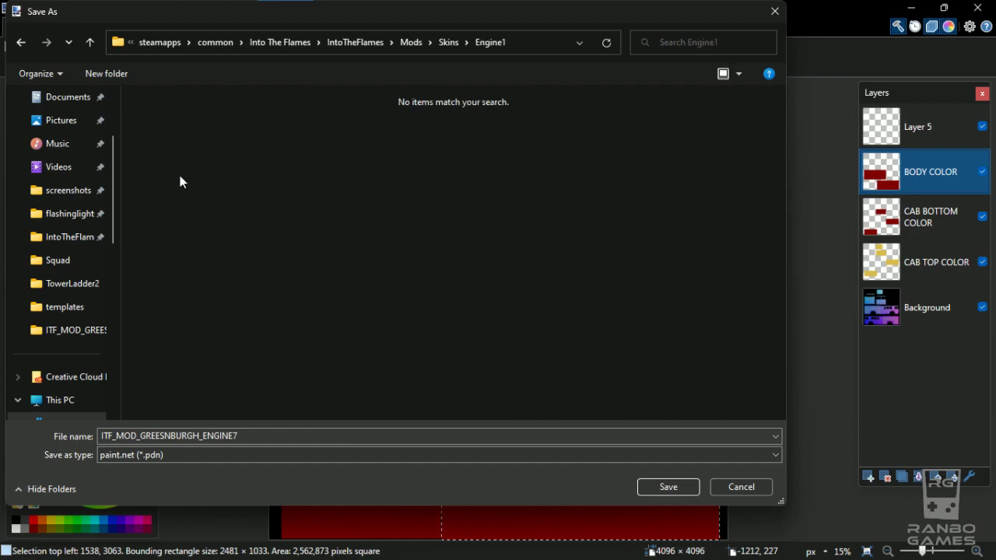
Set the save format to PNG and choose the existing Engine1_Skin file as the save target.
left_click(248, 460)
left_click(247, 458)
left_click(239, 453)
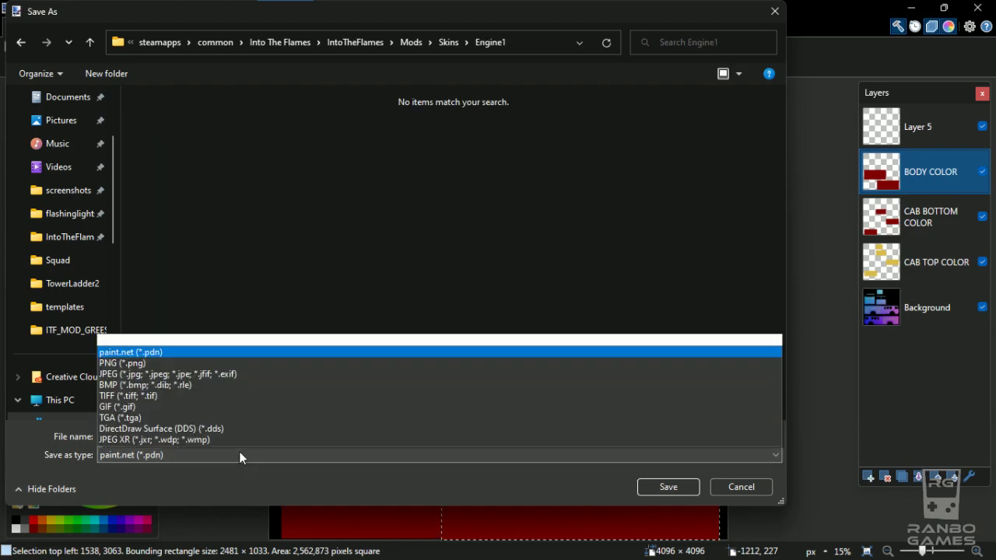
left_click(240, 329)
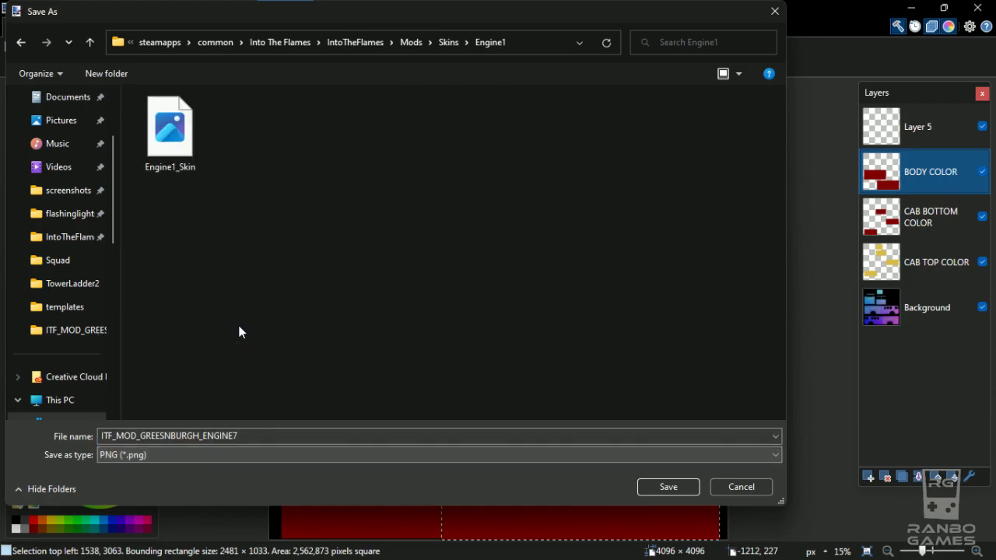
double_click(243, 436)
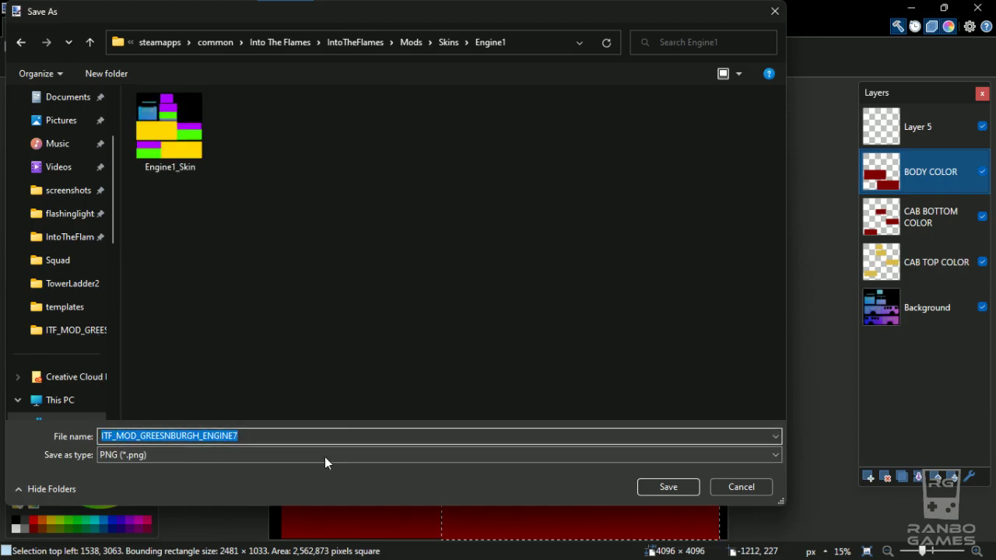
left_click(177, 144)
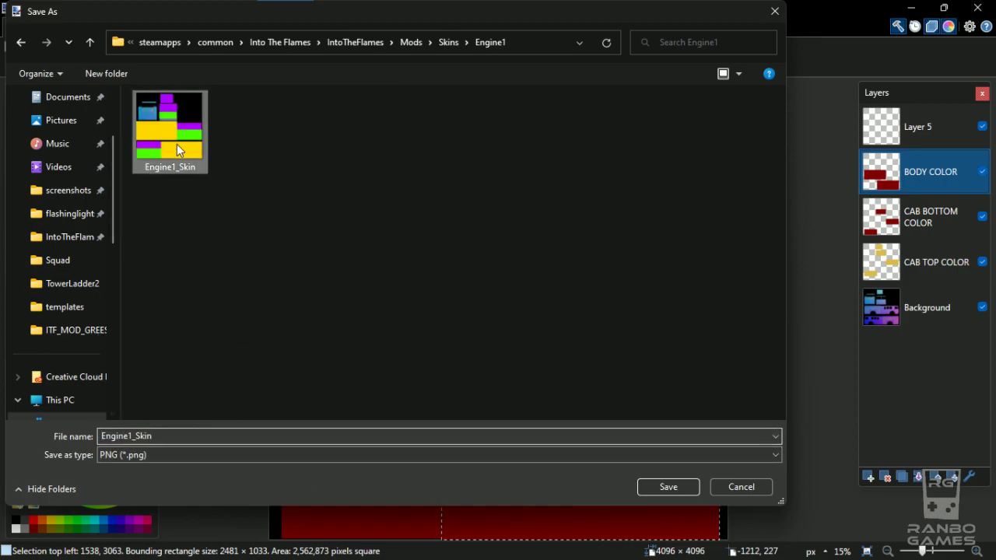
Save over Engine1_Skin.png with the image flattened, then undo the flattening to restore the separate layers.
left_click(668, 487)
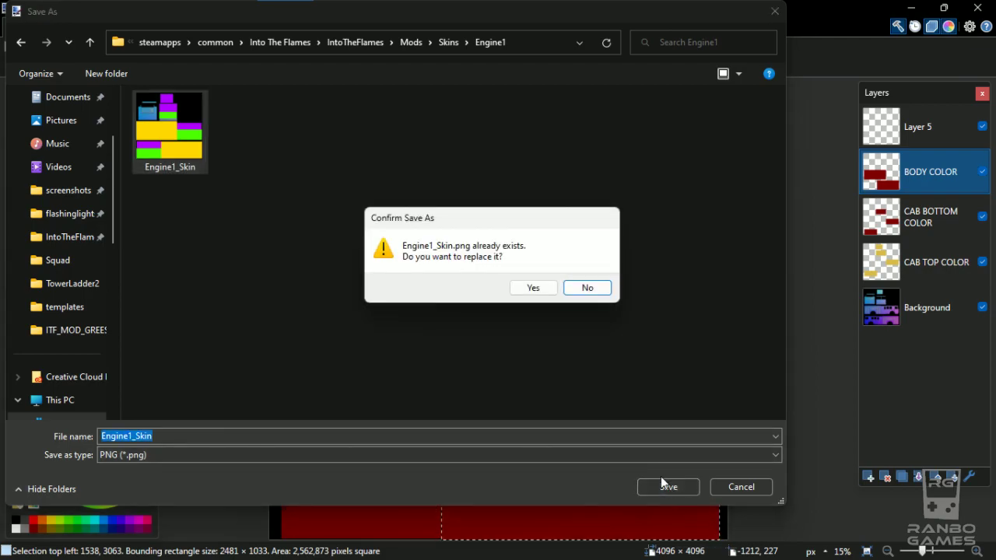
left_click(532, 288)
left_click(474, 381)
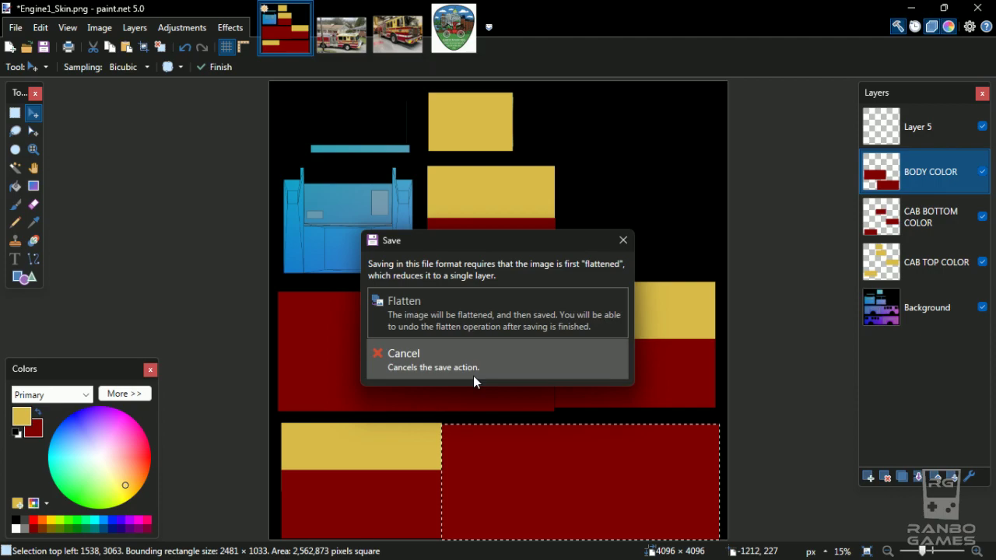
left_click(475, 323)
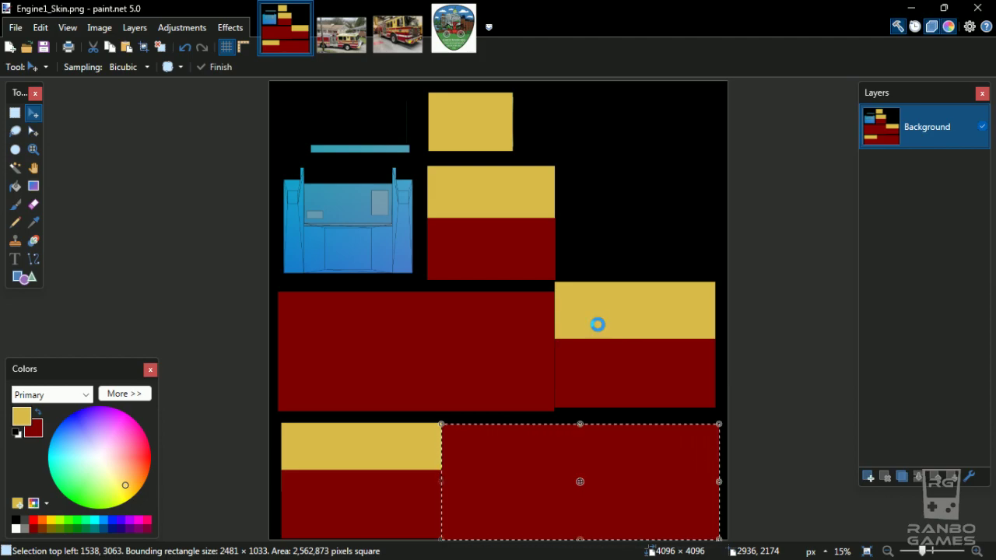
key("ctrl+z")
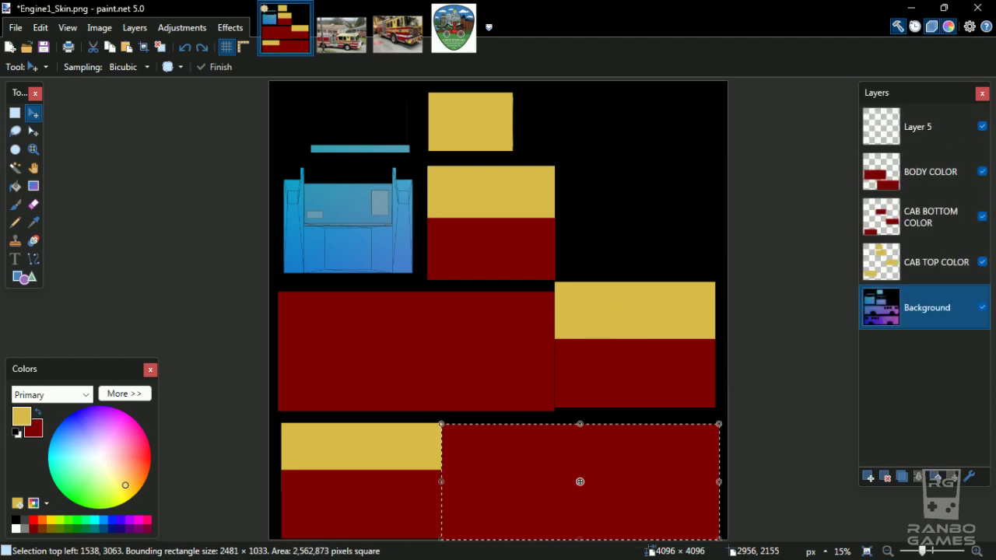
Switch to Into The Flames and save the audio settings with the Master volume at 15.
left_click(911, 7)
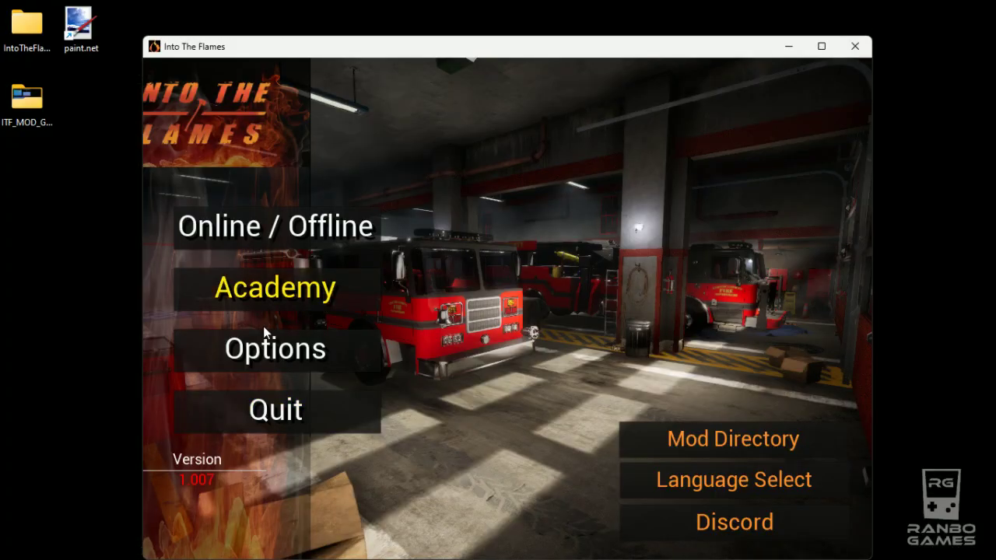
left_click(300, 368)
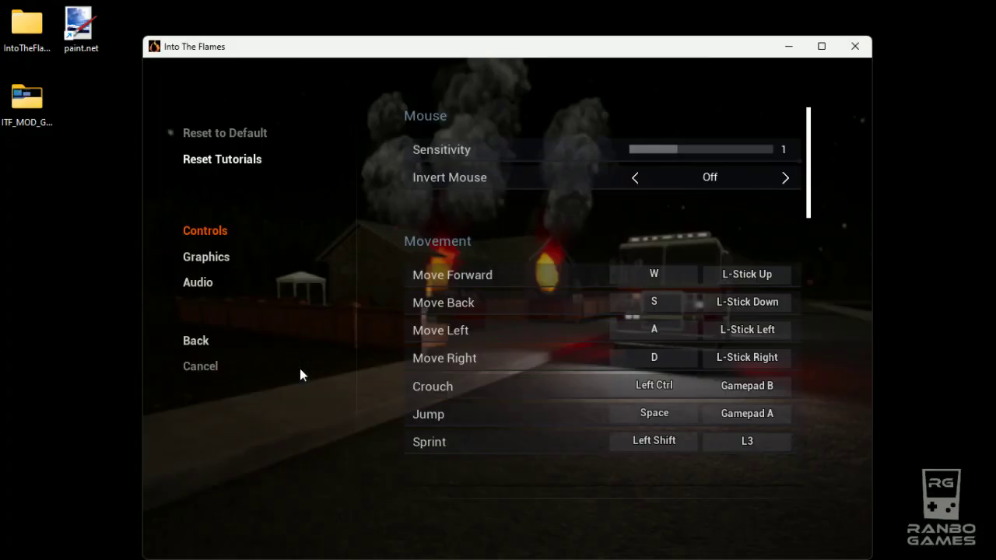
left_click(209, 278)
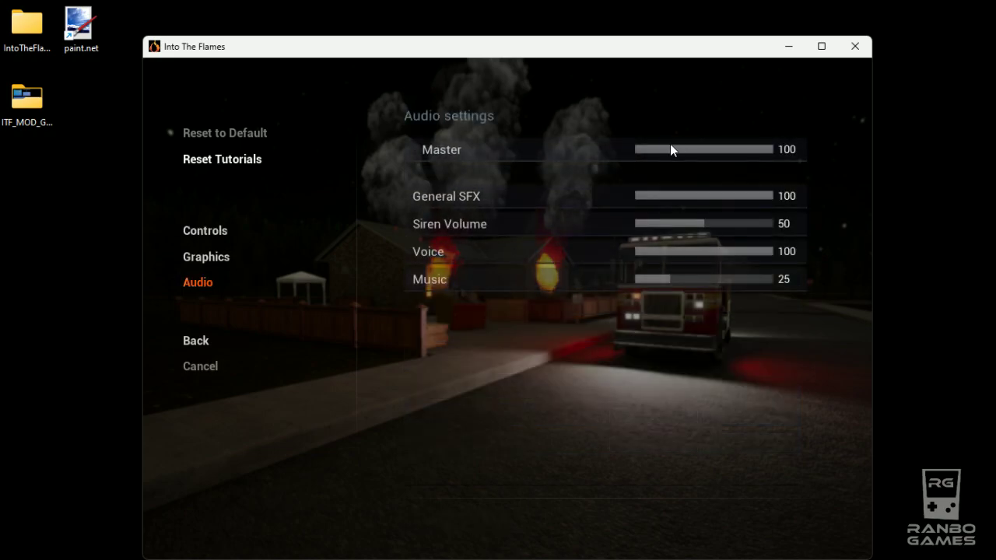
left_click_drag(670, 150, 657, 155)
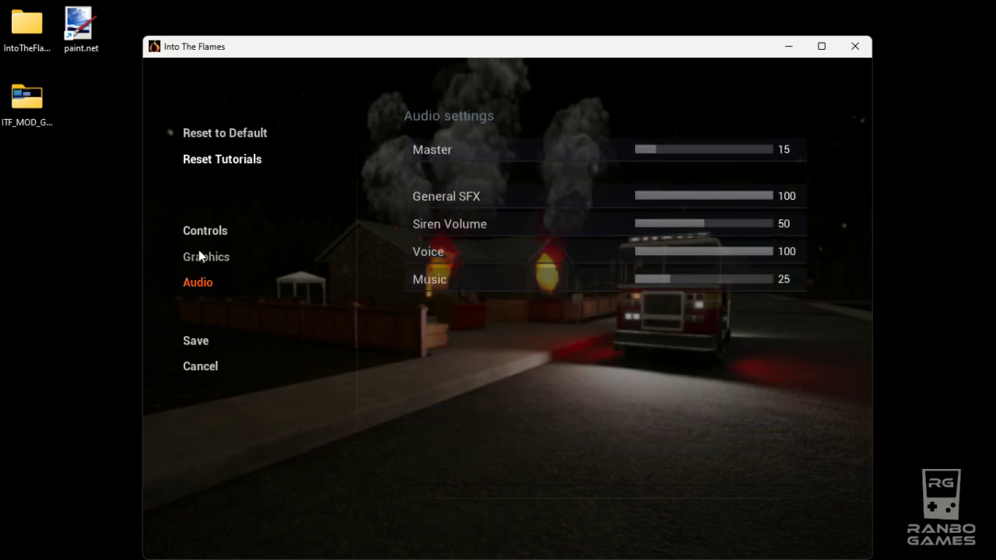
left_click(197, 342)
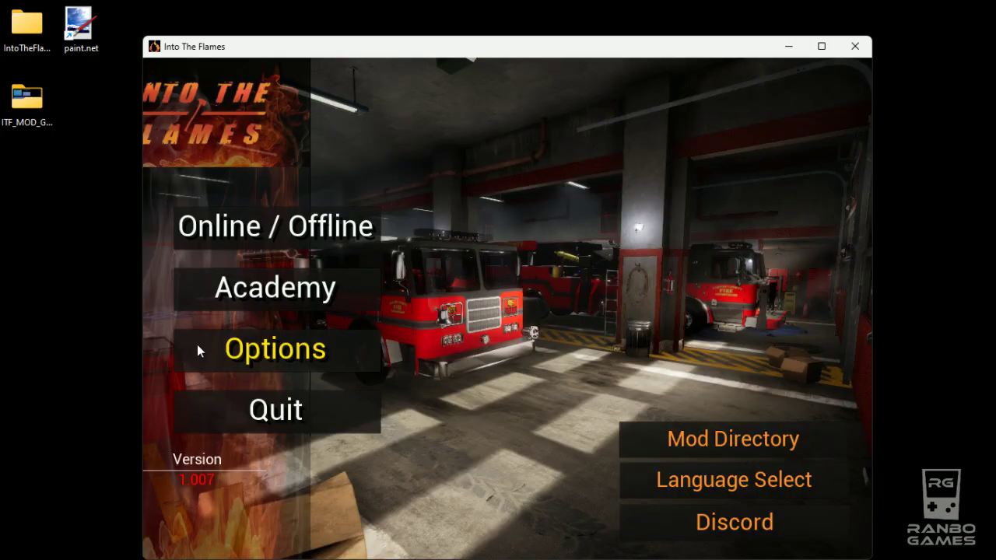
Start an Online / Offline session and load the custom uniform before leaving the character customization.
left_click(265, 226)
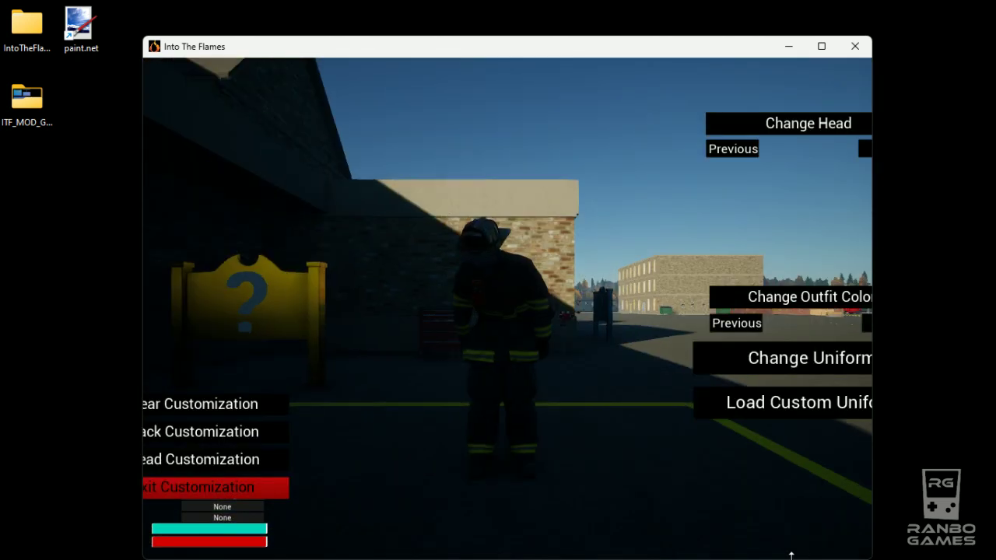
left_click(834, 408)
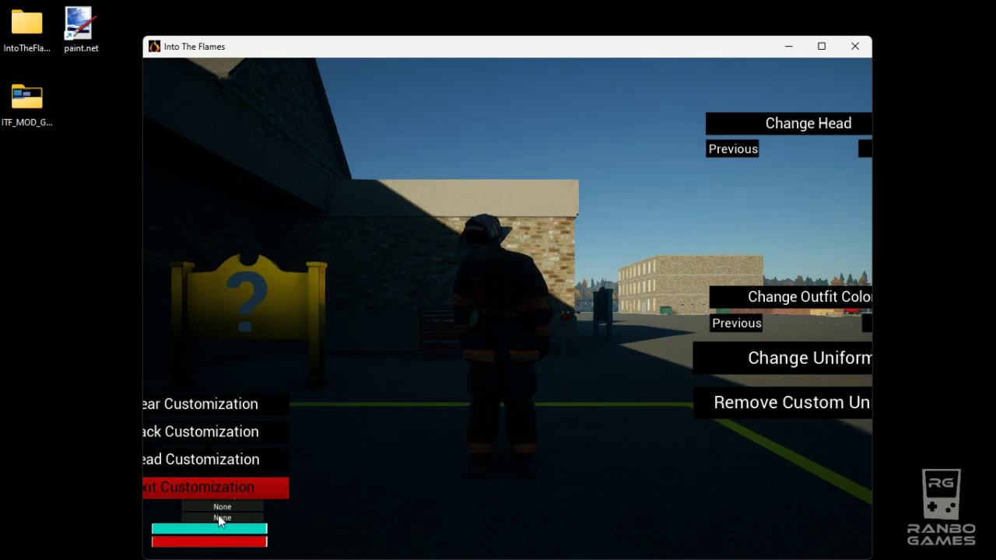
left_click(220, 491)
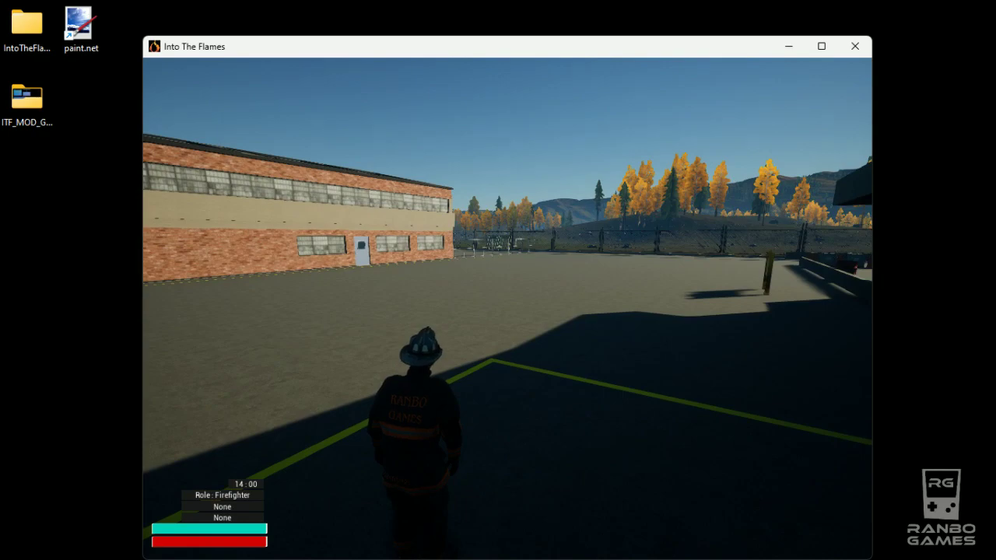
Spawn Engine 1 at Station 1 and teleport to the vehicle.
key("Escape")
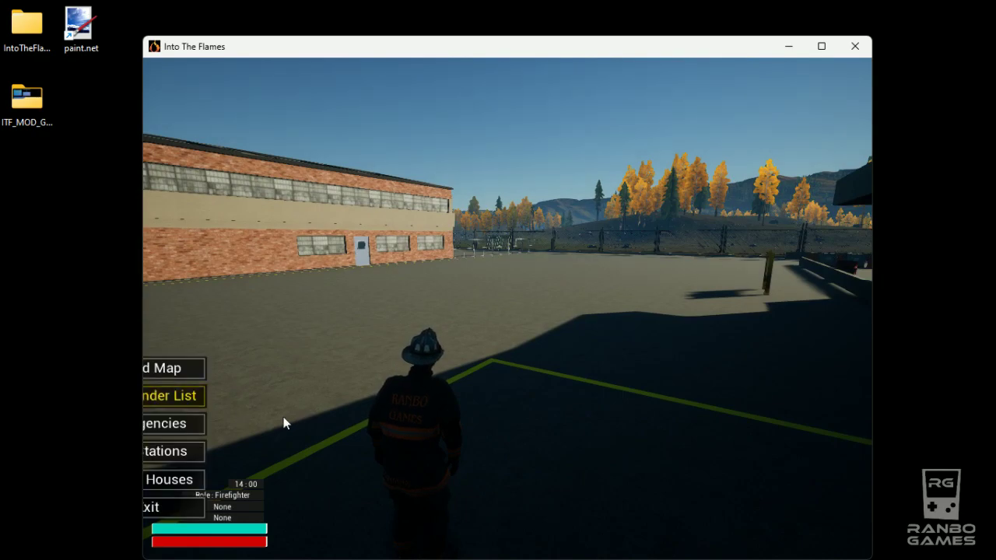
left_click(163, 452)
left_click(534, 295)
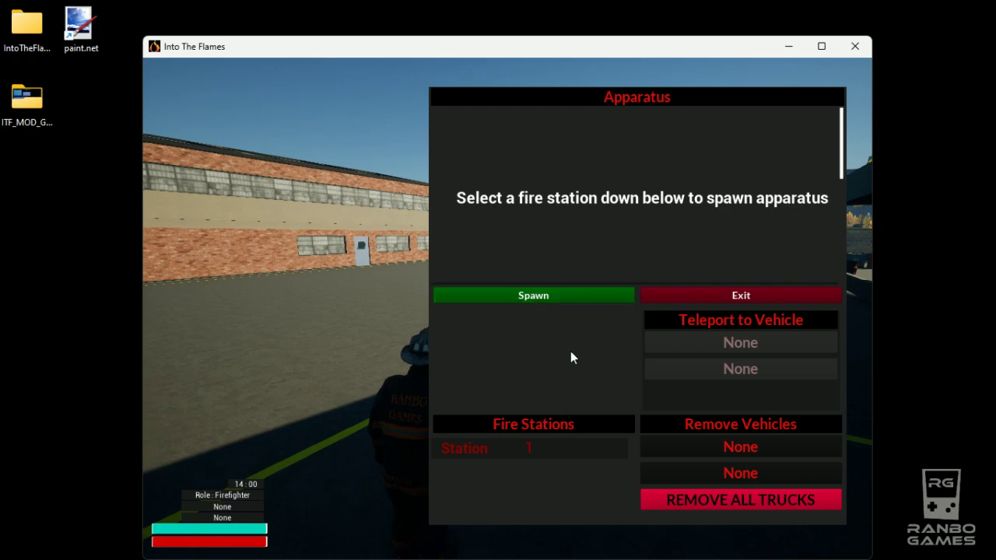
left_click(550, 448)
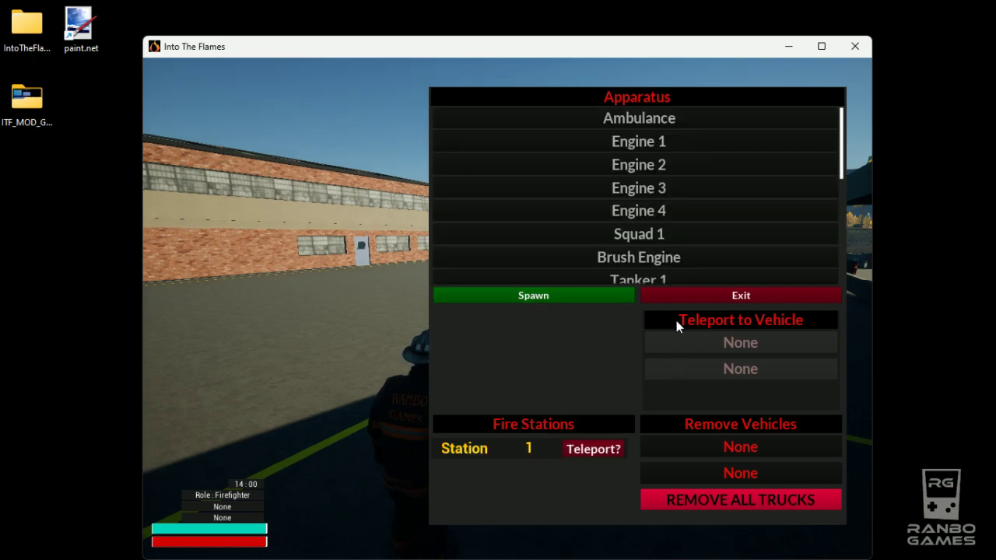
left_click(680, 148)
left_click(628, 295)
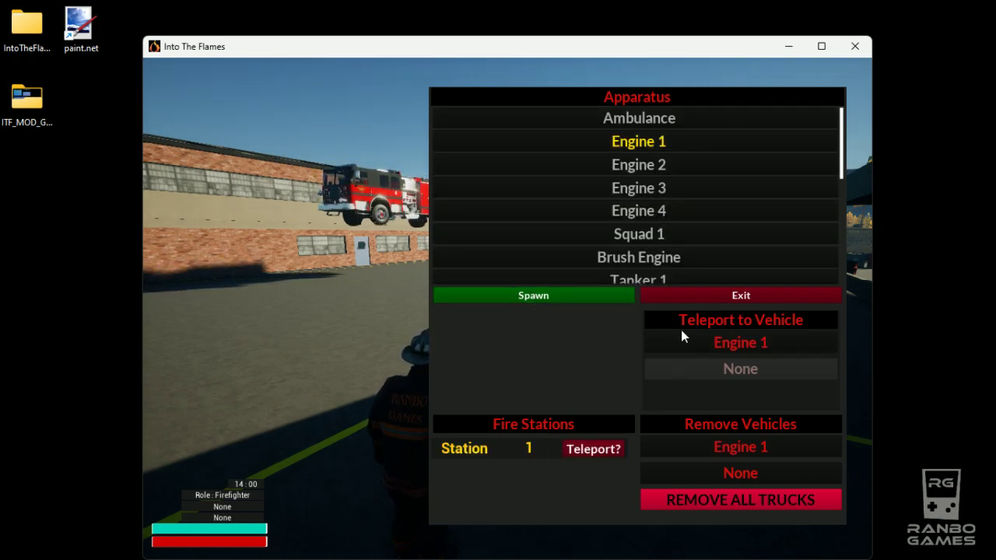
left_click(684, 340)
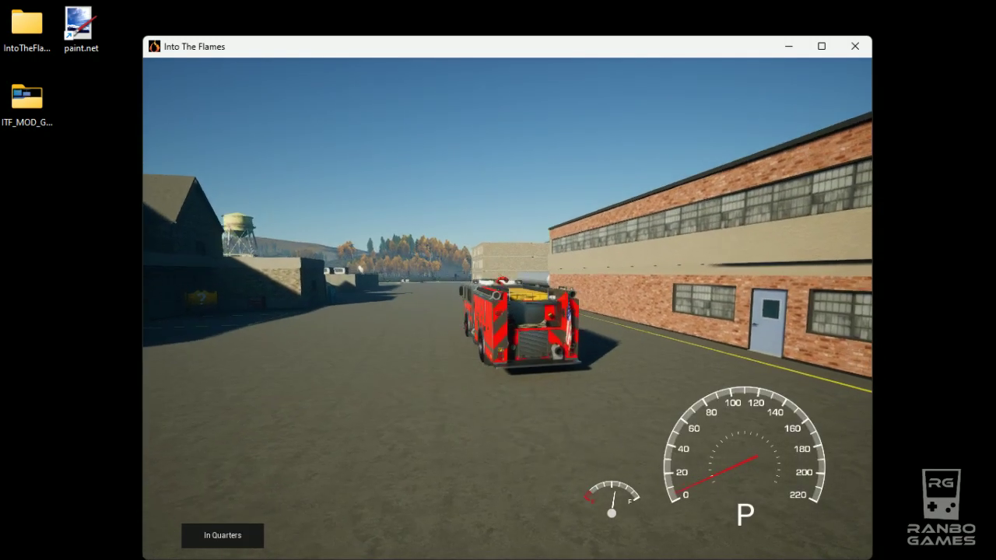
Load the custom skin onto Engine 1 in the vehicle customization and exit it.
key("c")
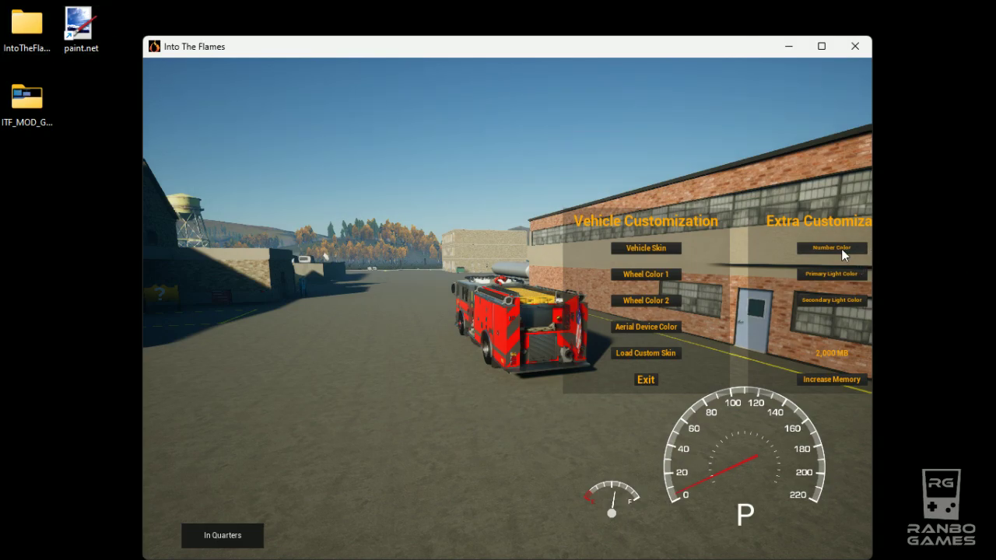
left_click(635, 354)
left_click(645, 379)
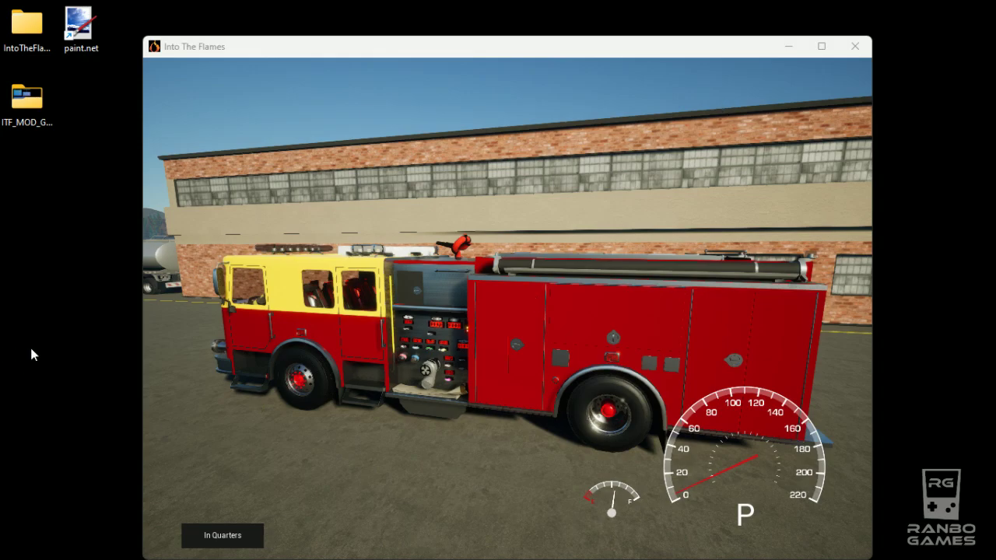
Minimize the game window and return to the layered Engine1_Skin image in paint.net.
key("p")
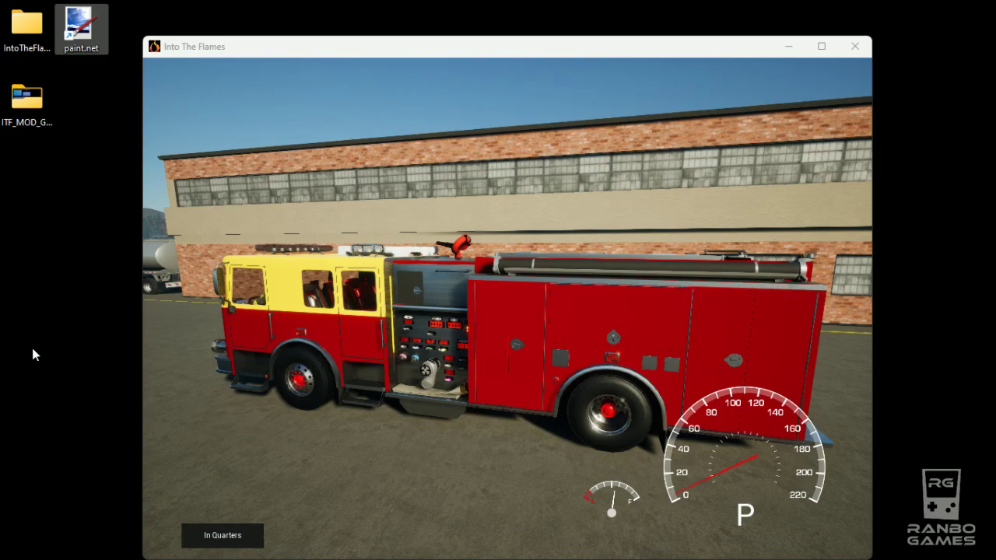
left_click(794, 46)
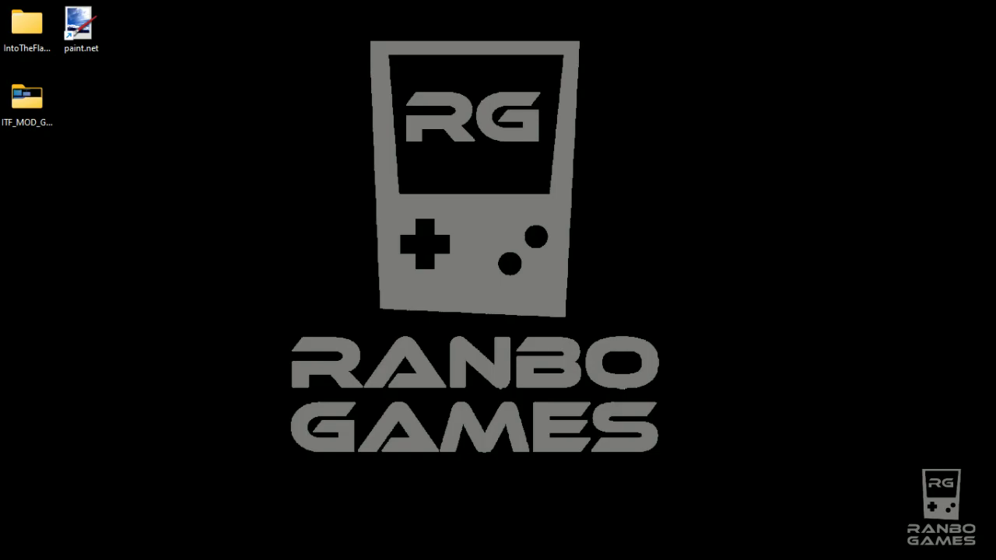
key("alt+Tab")
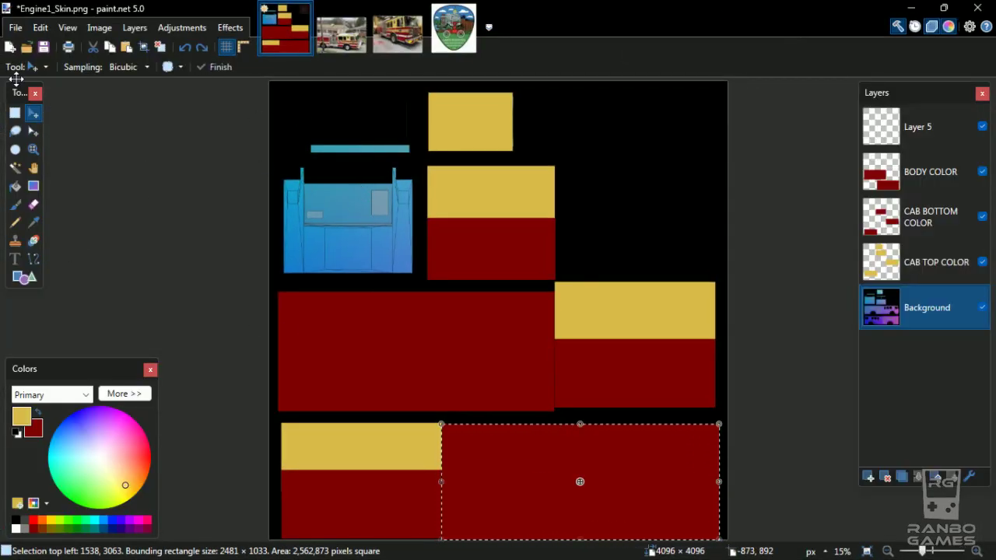
On the BODY COLOR layer, select a 1336 × 1329 px rectangle over the blue panel and fill it with the secondary dark red.
left_click(14, 112)
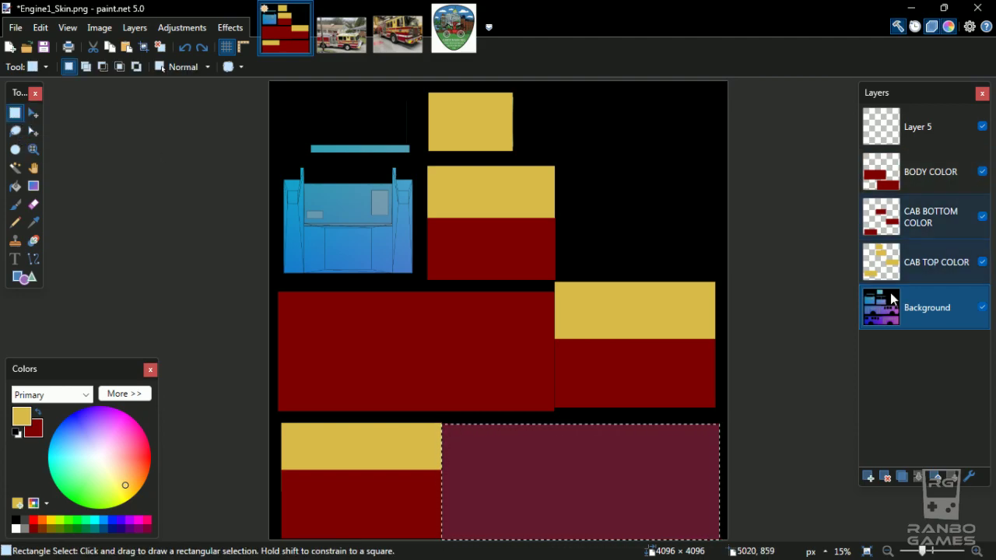
left_click(878, 170)
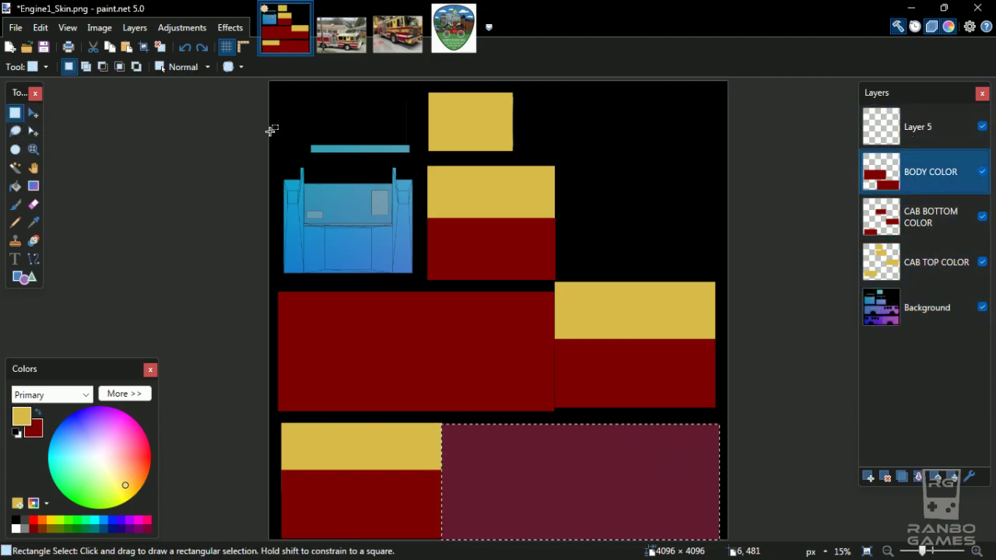
left_click_drag(270, 132, 412, 280)
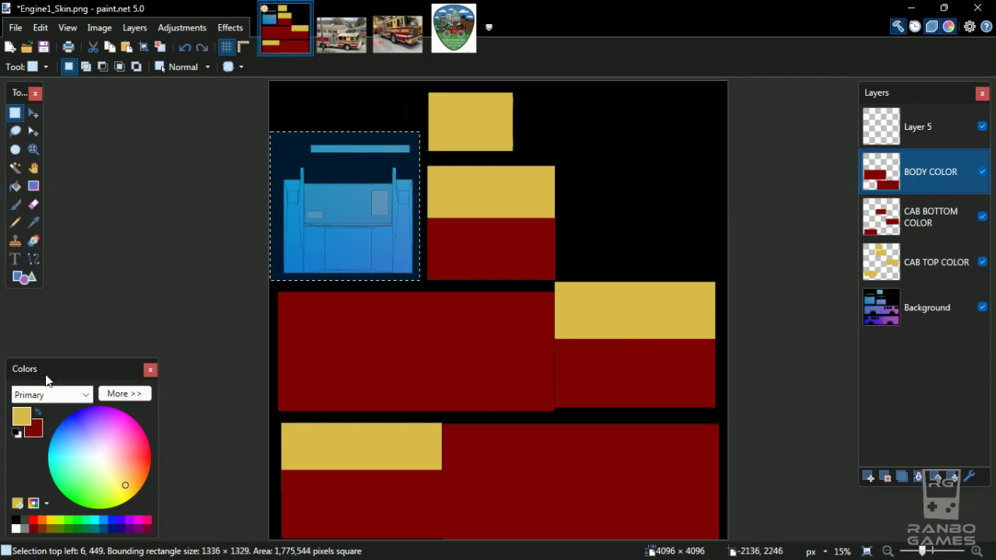
key("f")
right_click(319, 205)
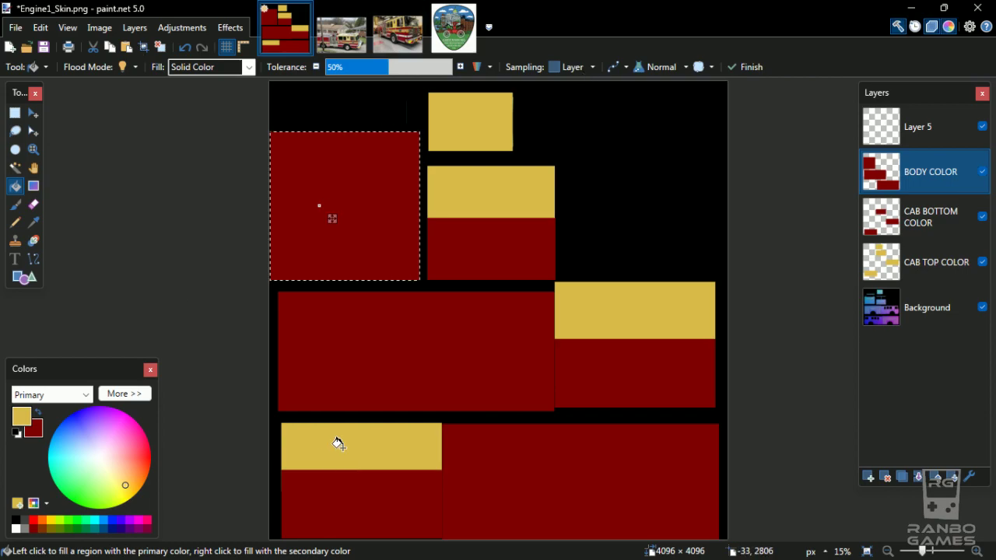
On the CAB BOTTOM COLOR layer, select the 1144 × 553 px dark red block beneath the gold panel and nudge it up 3 px.
left_click(977, 551)
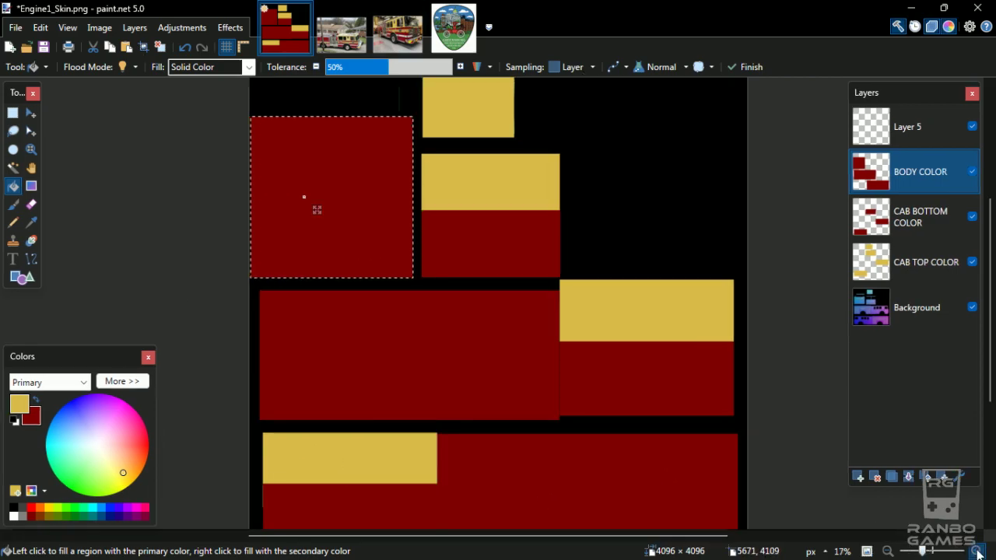
left_click(976, 551)
left_click(976, 551)
left_click(977, 551)
left_click(976, 551)
scroll(492, 200, "up", 3)
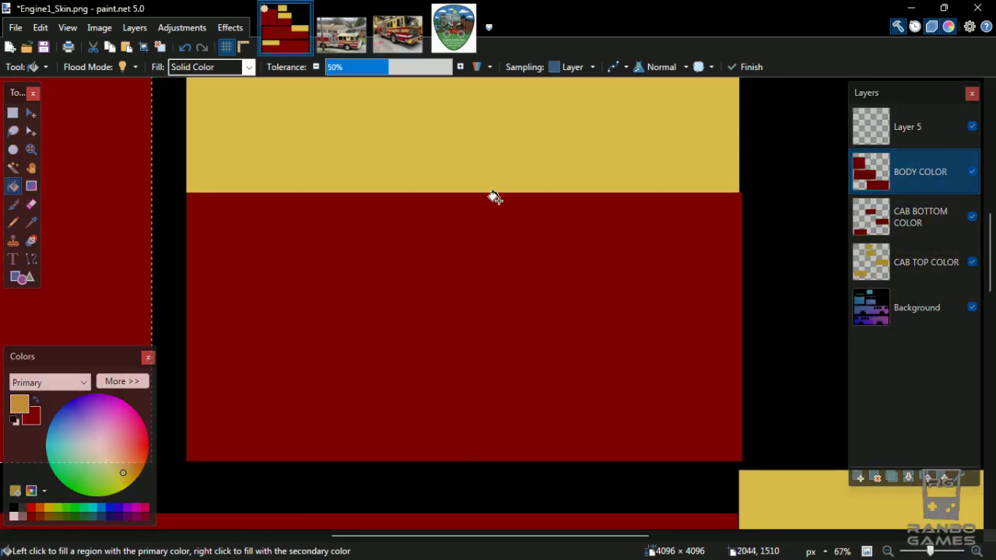
left_click(920, 217)
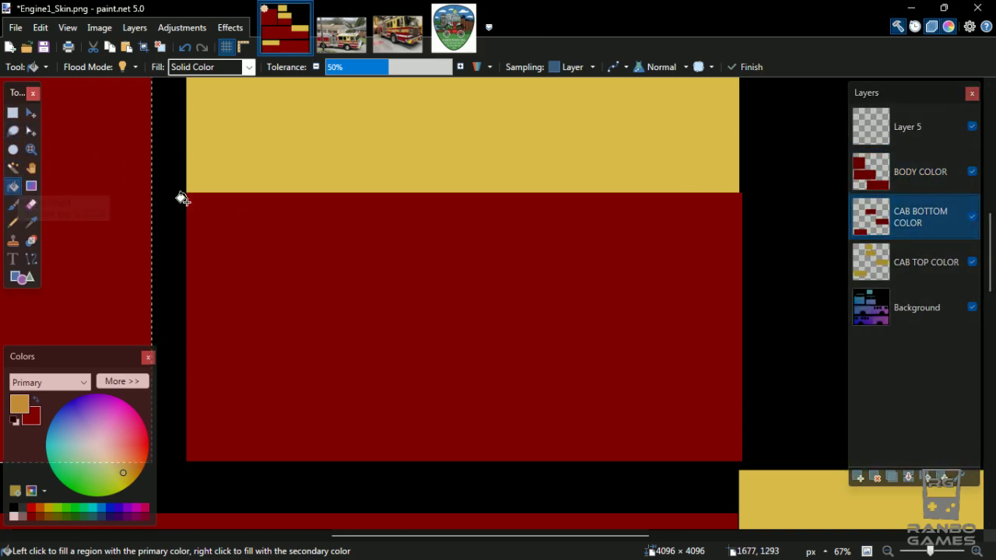
left_click(14, 167)
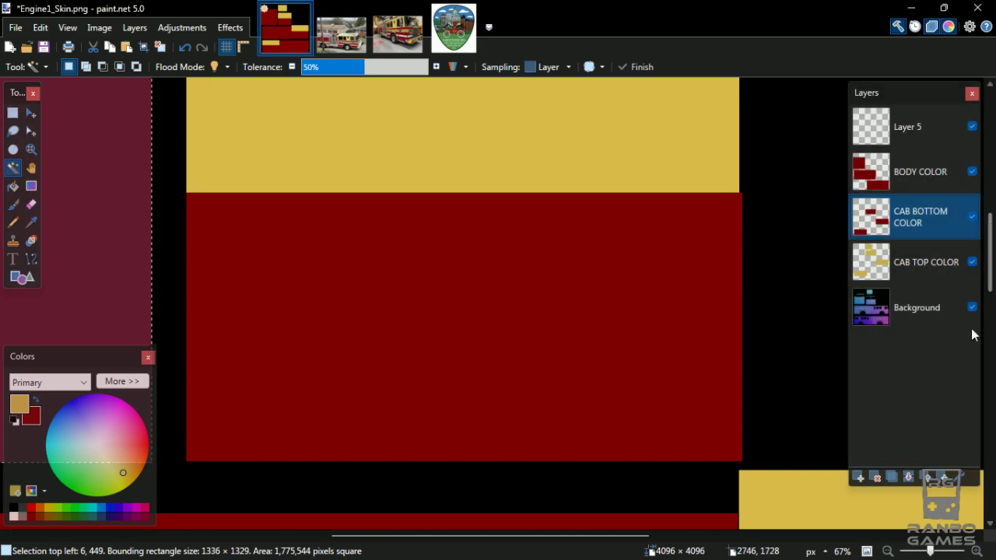
left_click(407, 284)
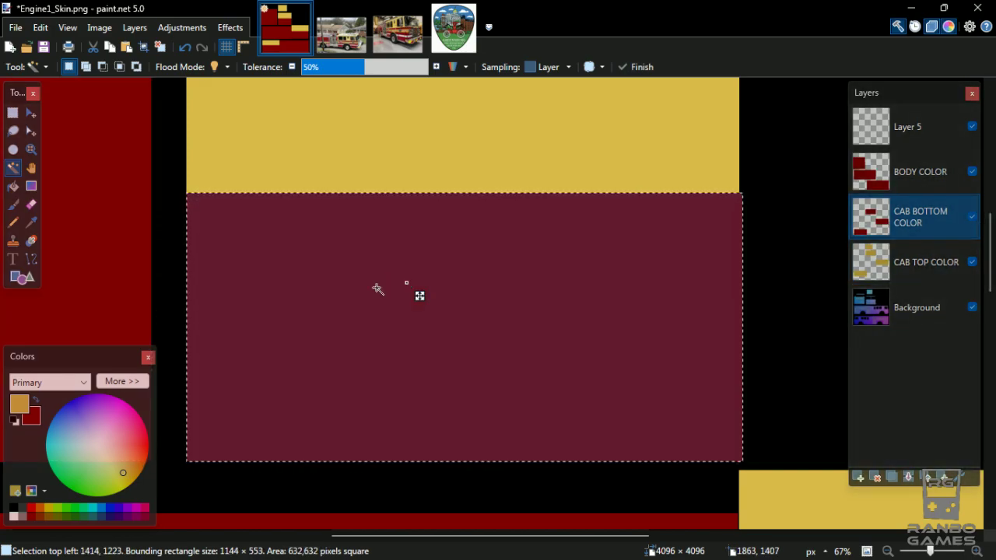
left_click(31, 115)
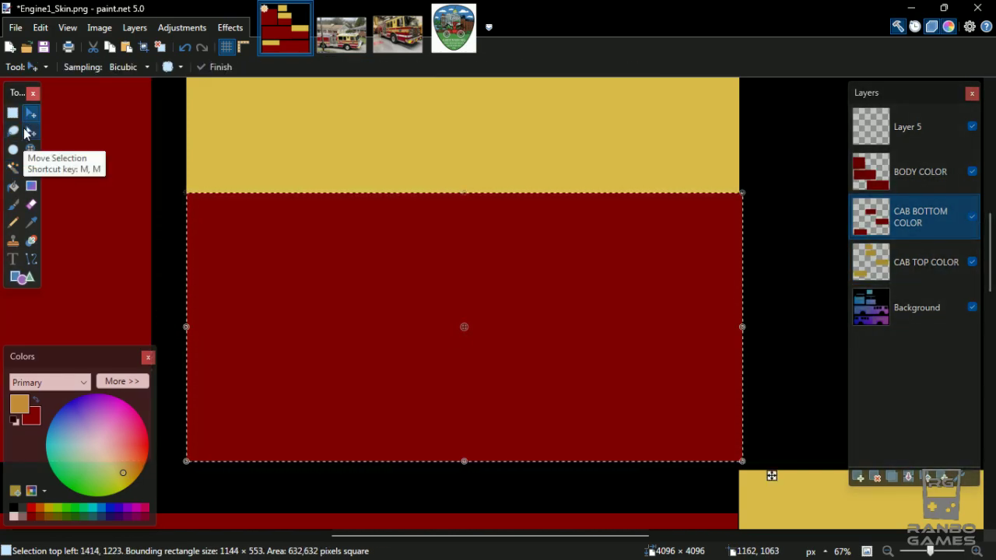
key("Up")
key("Up")
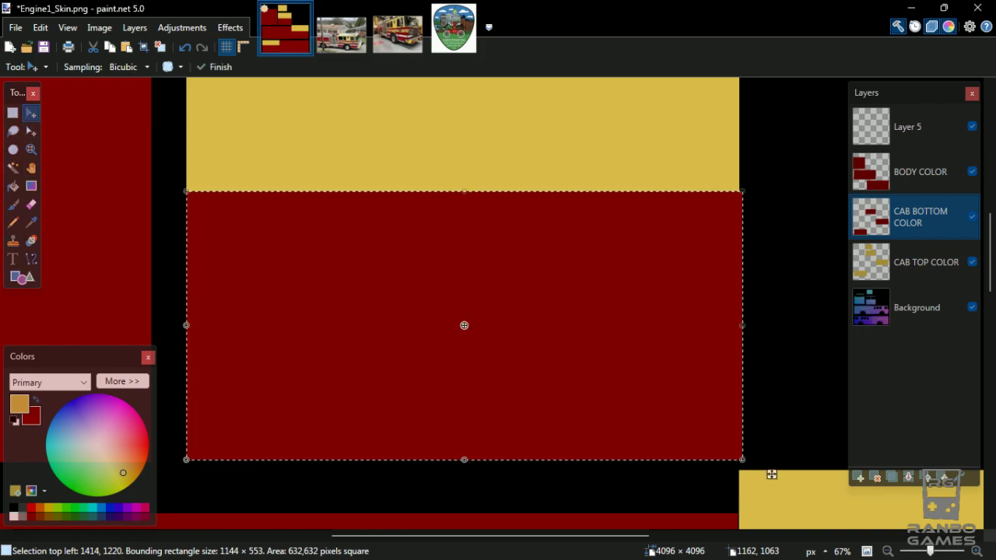
Save the image as a PNG in the Engine1 skins folder, replacing the existing Engine1_Skin file and keeping Auto-detect bit depth.
left_click(16, 29)
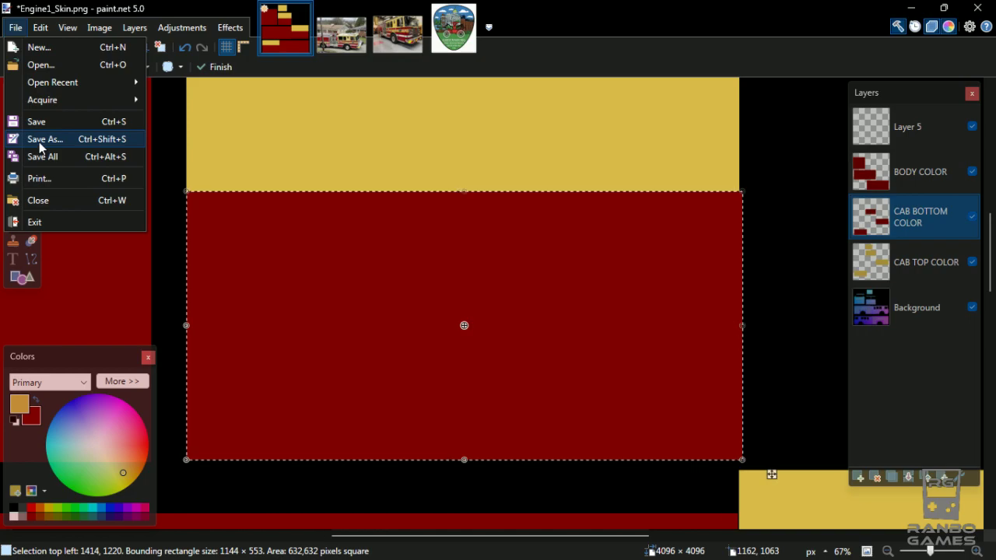
left_click(40, 147)
left_click(398, 461)
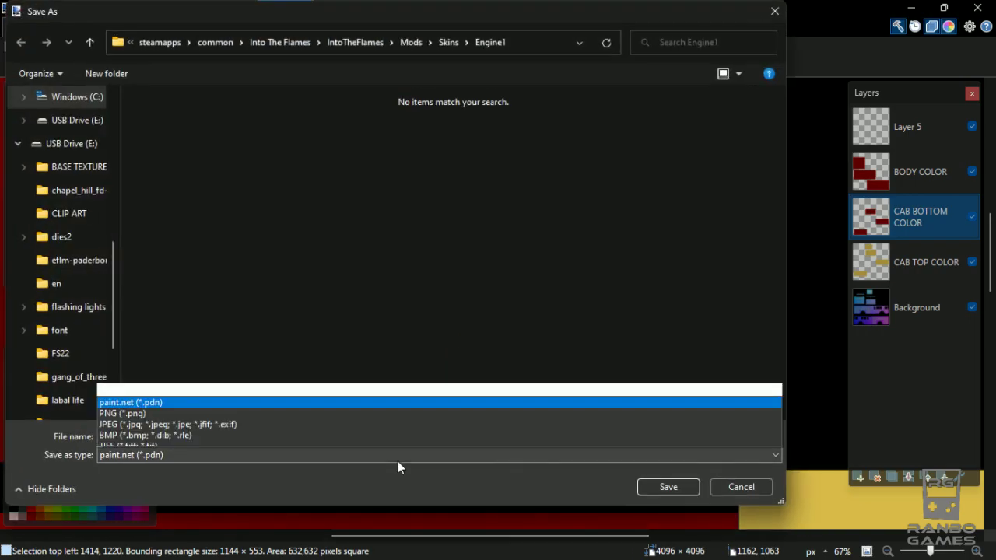
left_click(342, 331)
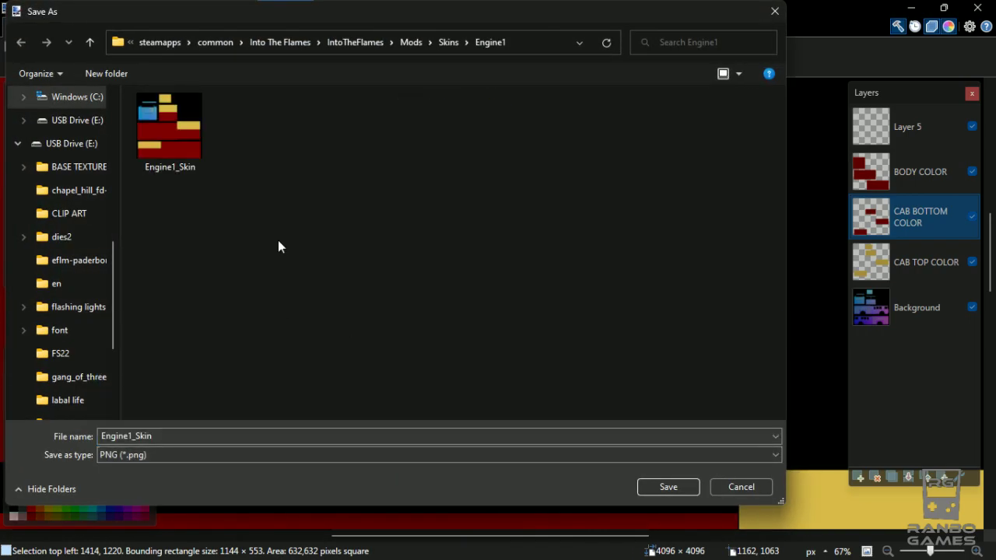
left_click(186, 138)
left_click(690, 488)
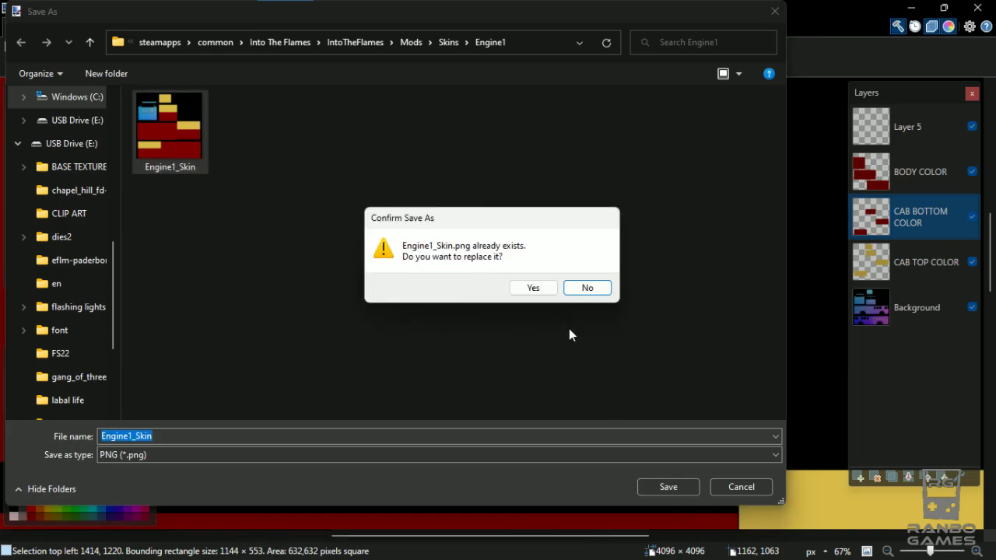
left_click(533, 287)
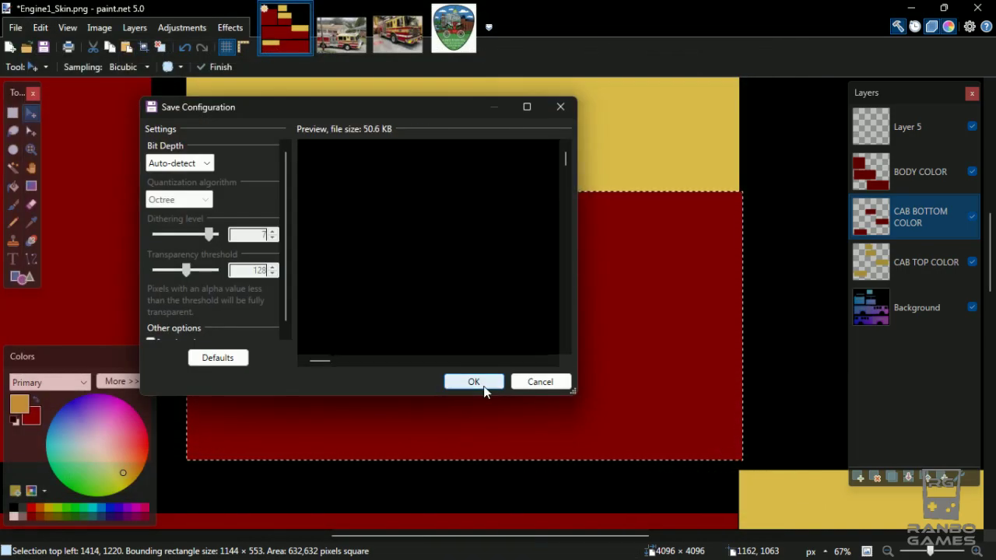
left_click(479, 382)
left_click(517, 319)
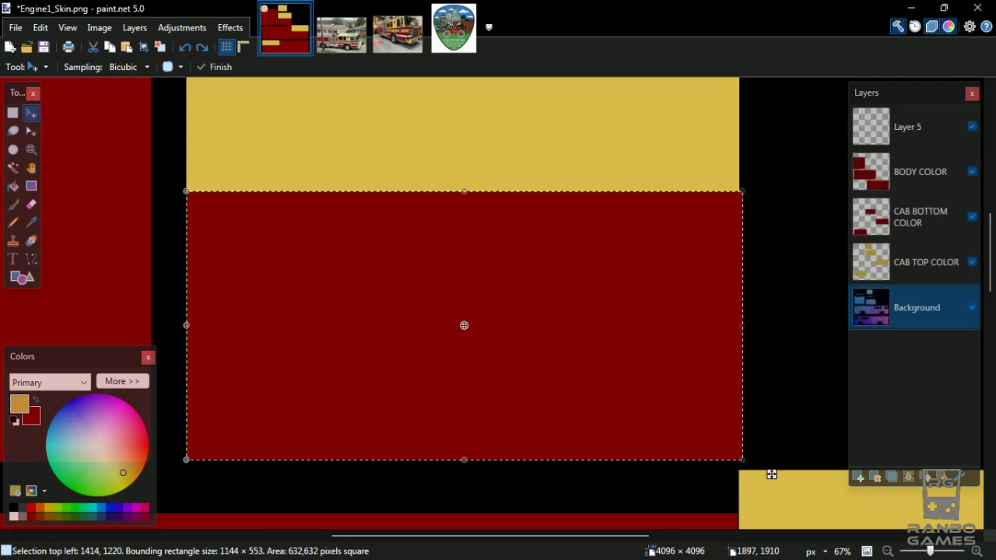
Switch to Into The Flames and reload the custom skin onto the fire engine through vehicle customization.
key("alt+Tab")
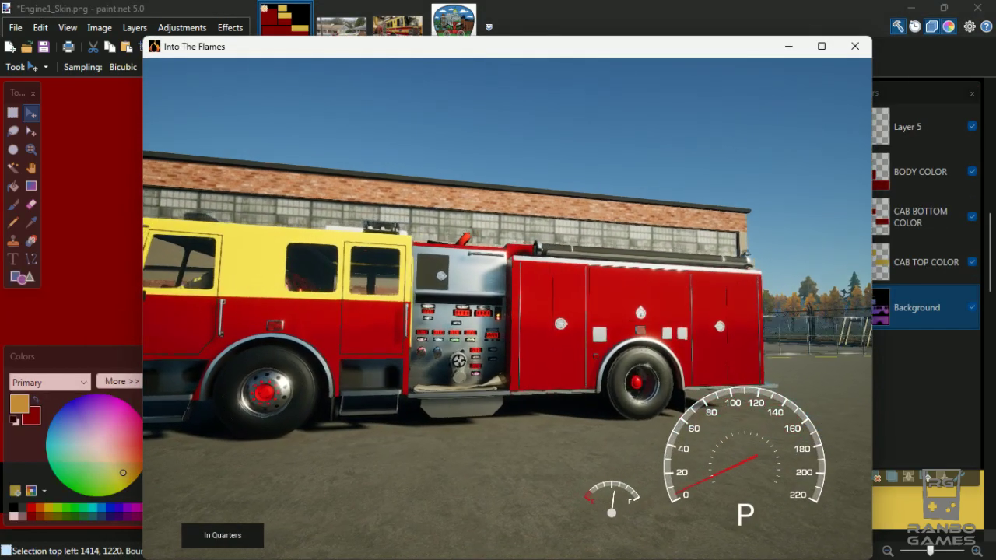
key("c")
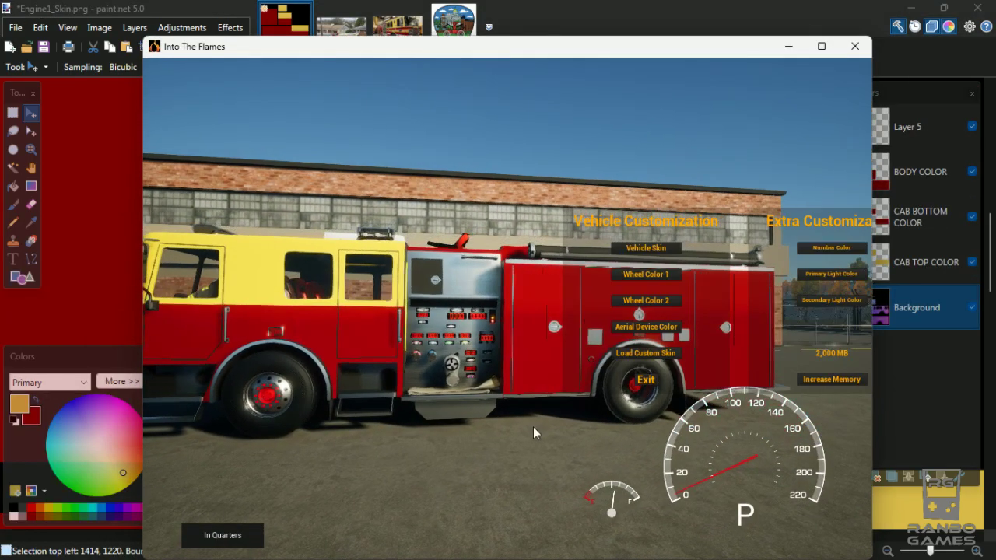
left_click(634, 356)
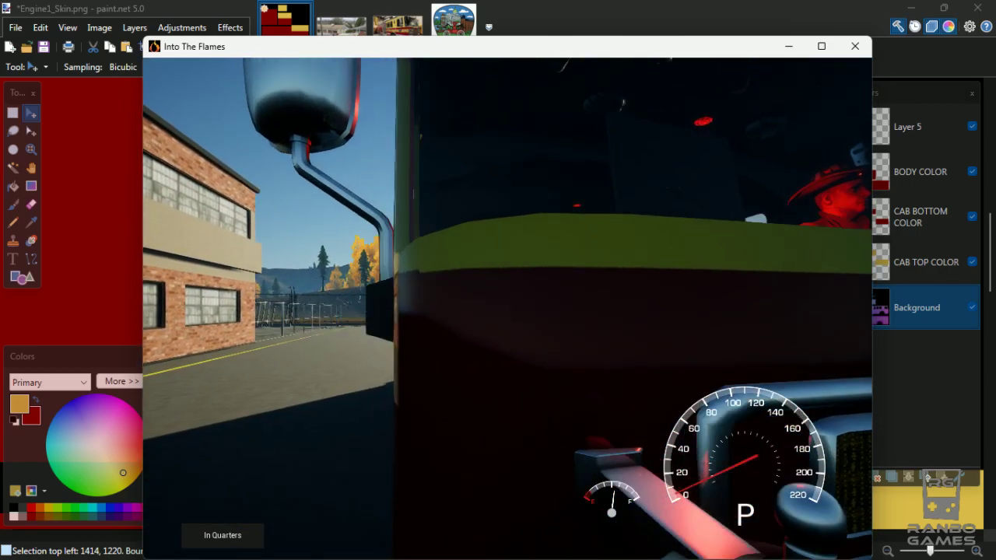
key("c")
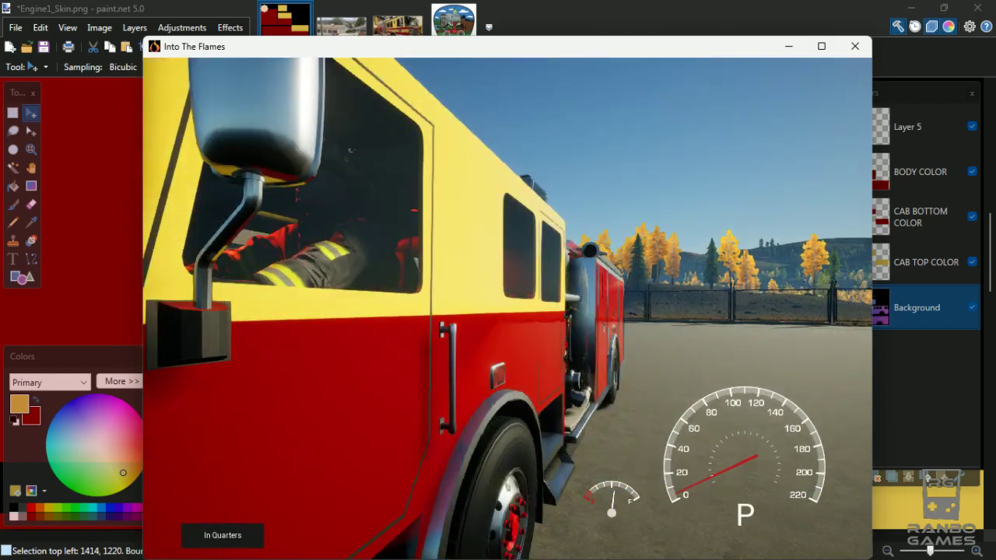